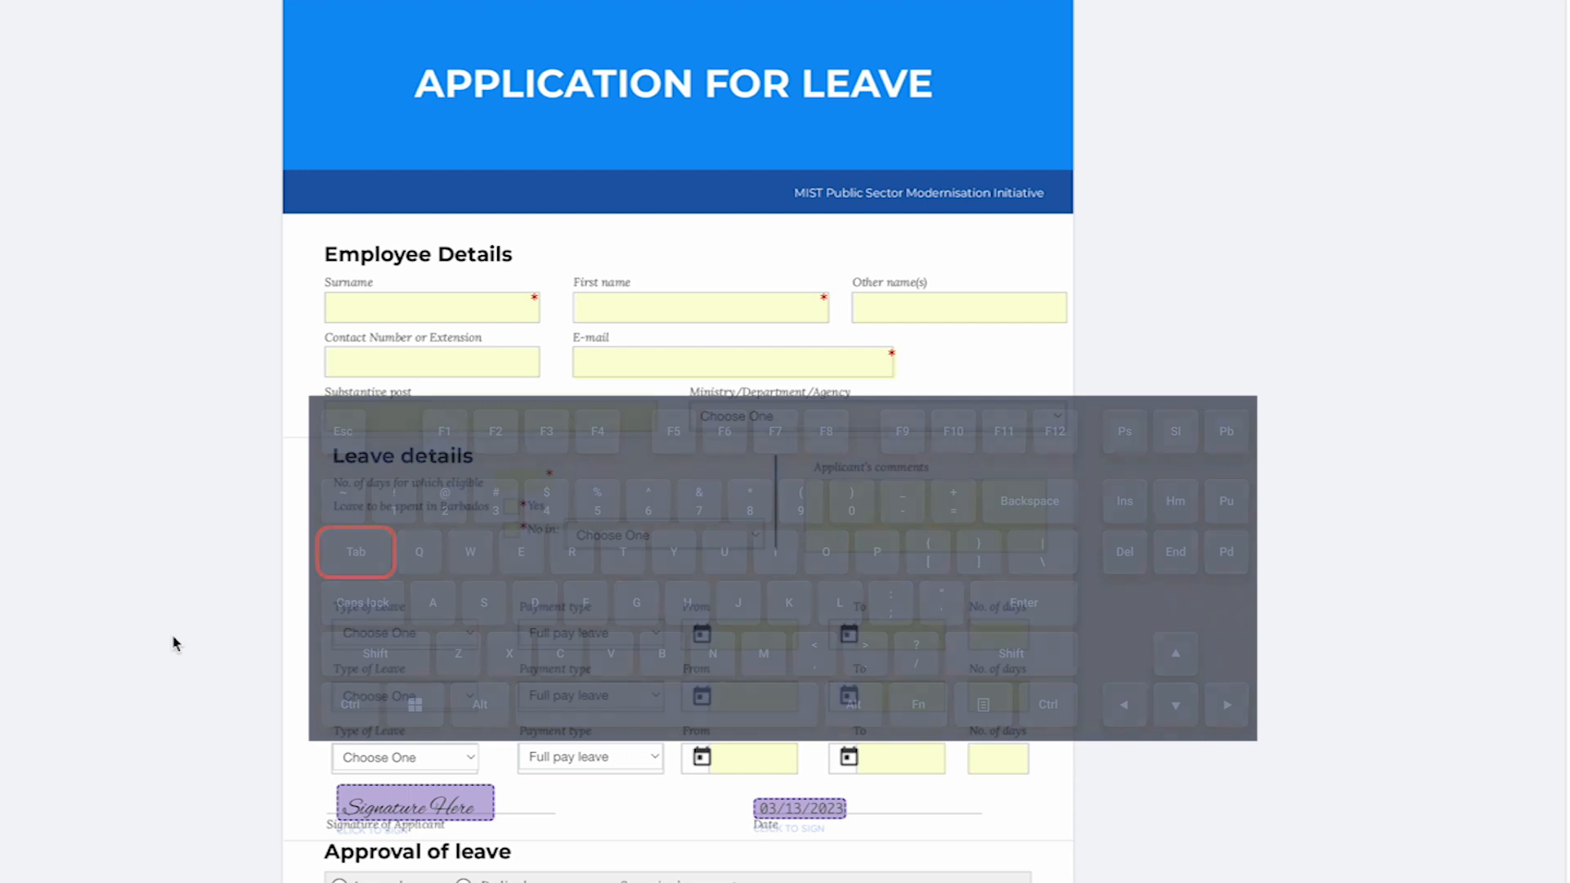
# - Open the From date calendar to choose the leave start date
pyautogui.scroll(-3, 175, 644)
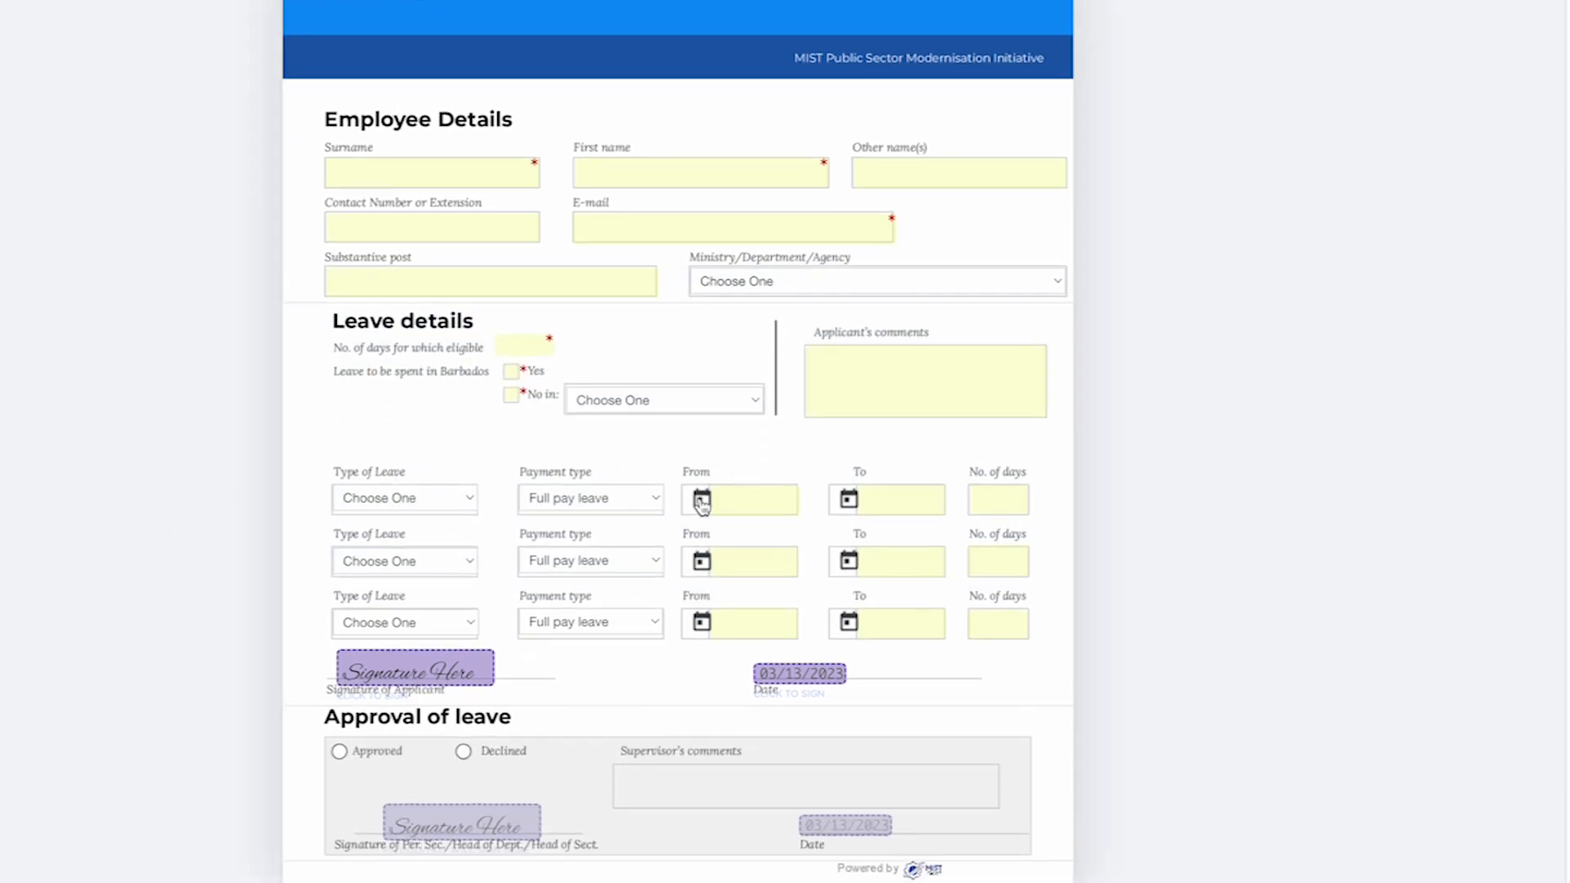
pyautogui.click(725, 497)
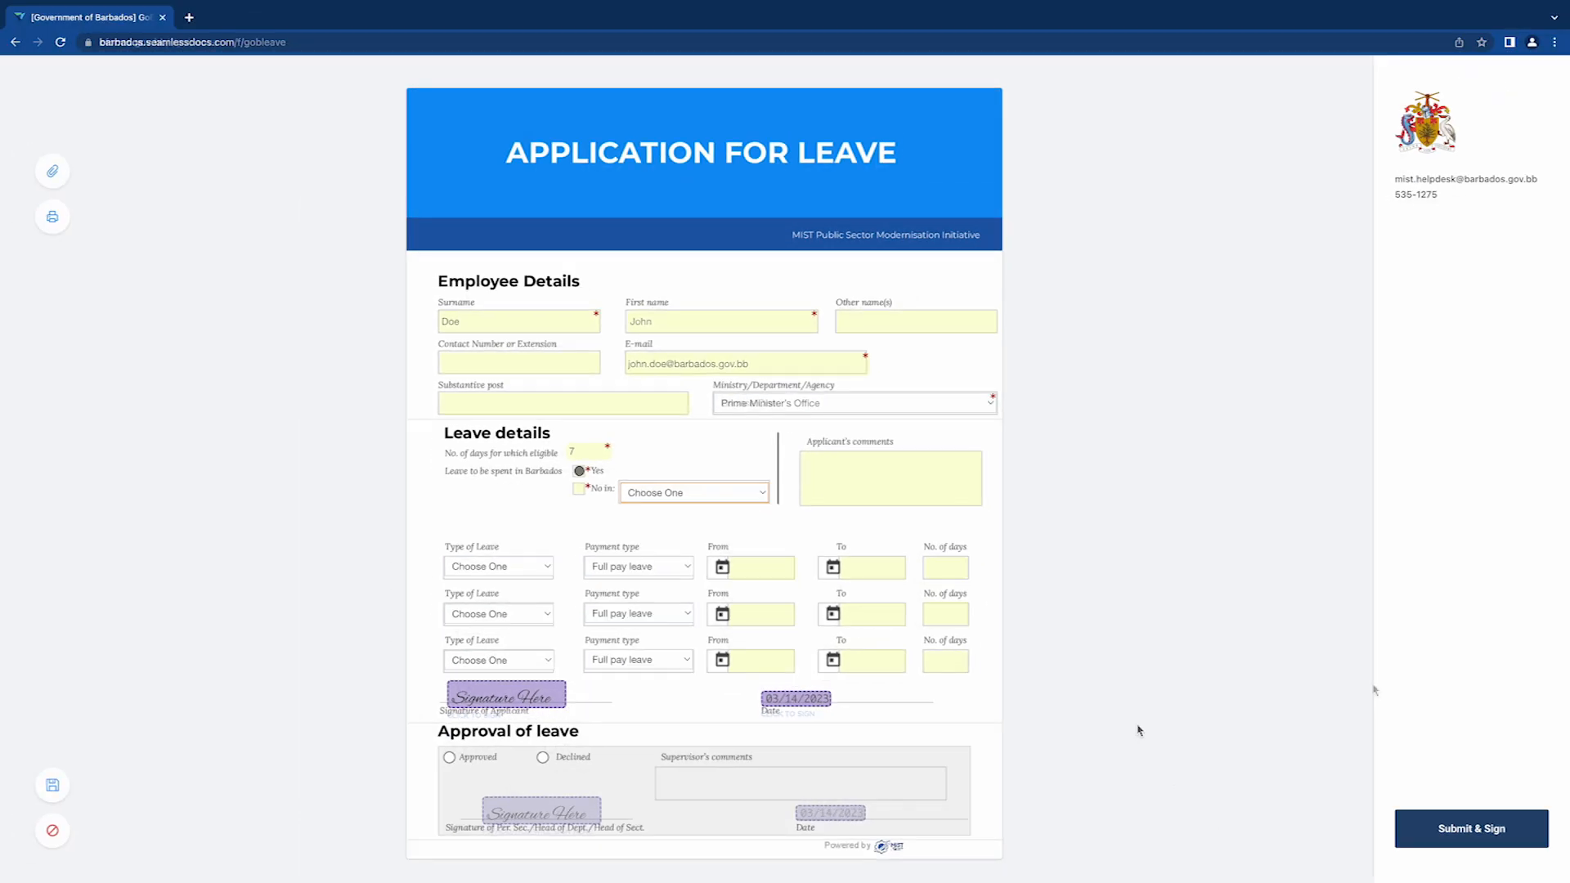
# - Try submitting, set the first leave type to Study, and bring up the attachment upload
pyautogui.click(1495, 846)
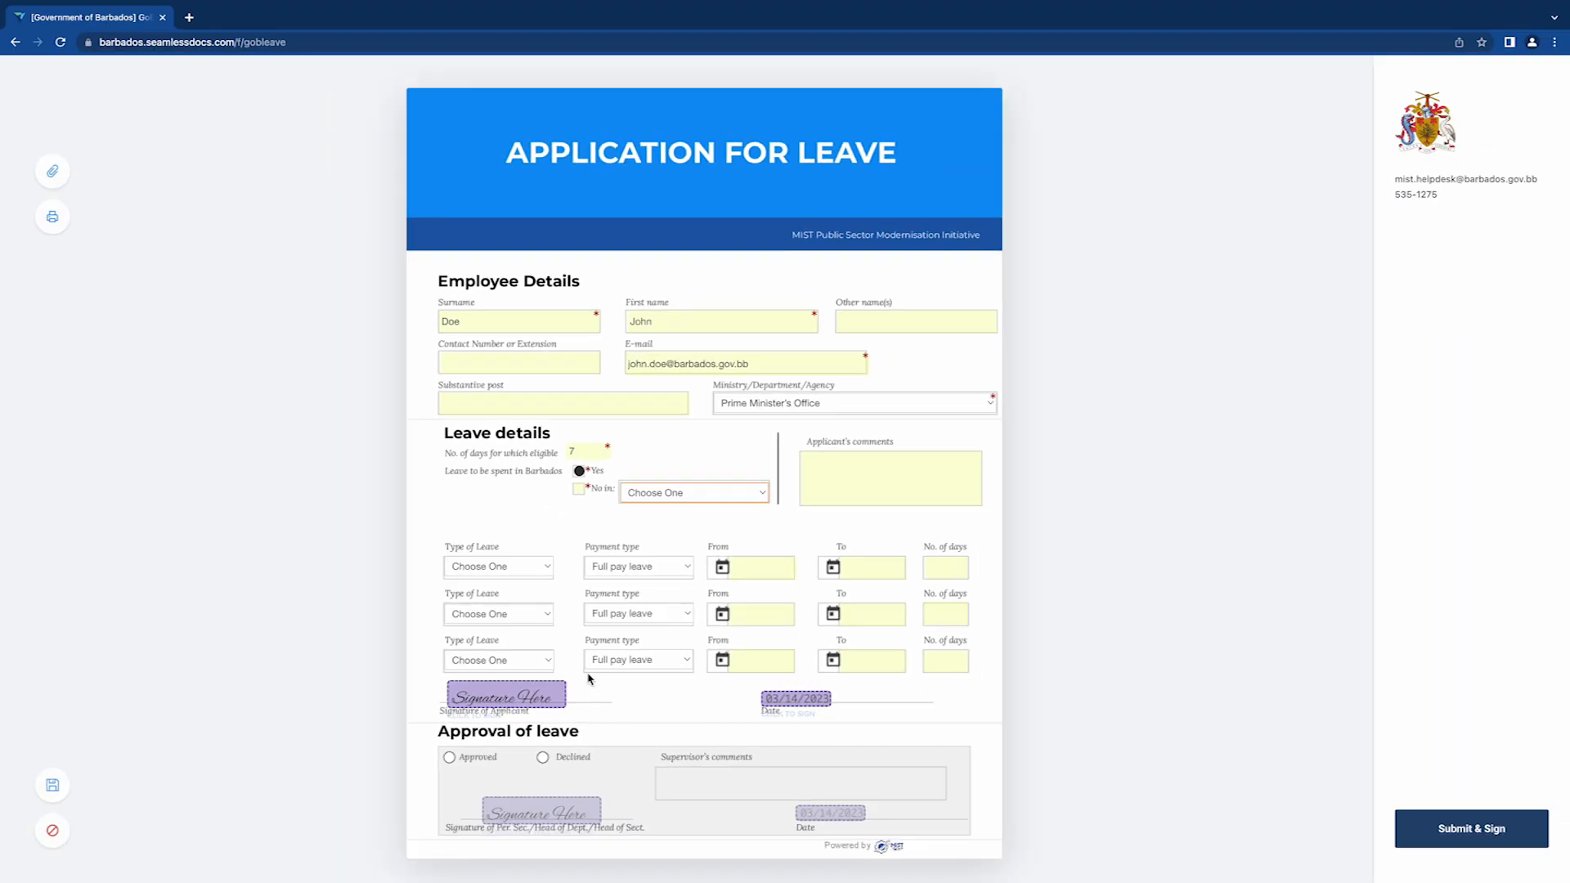
pyautogui.click(517, 570)
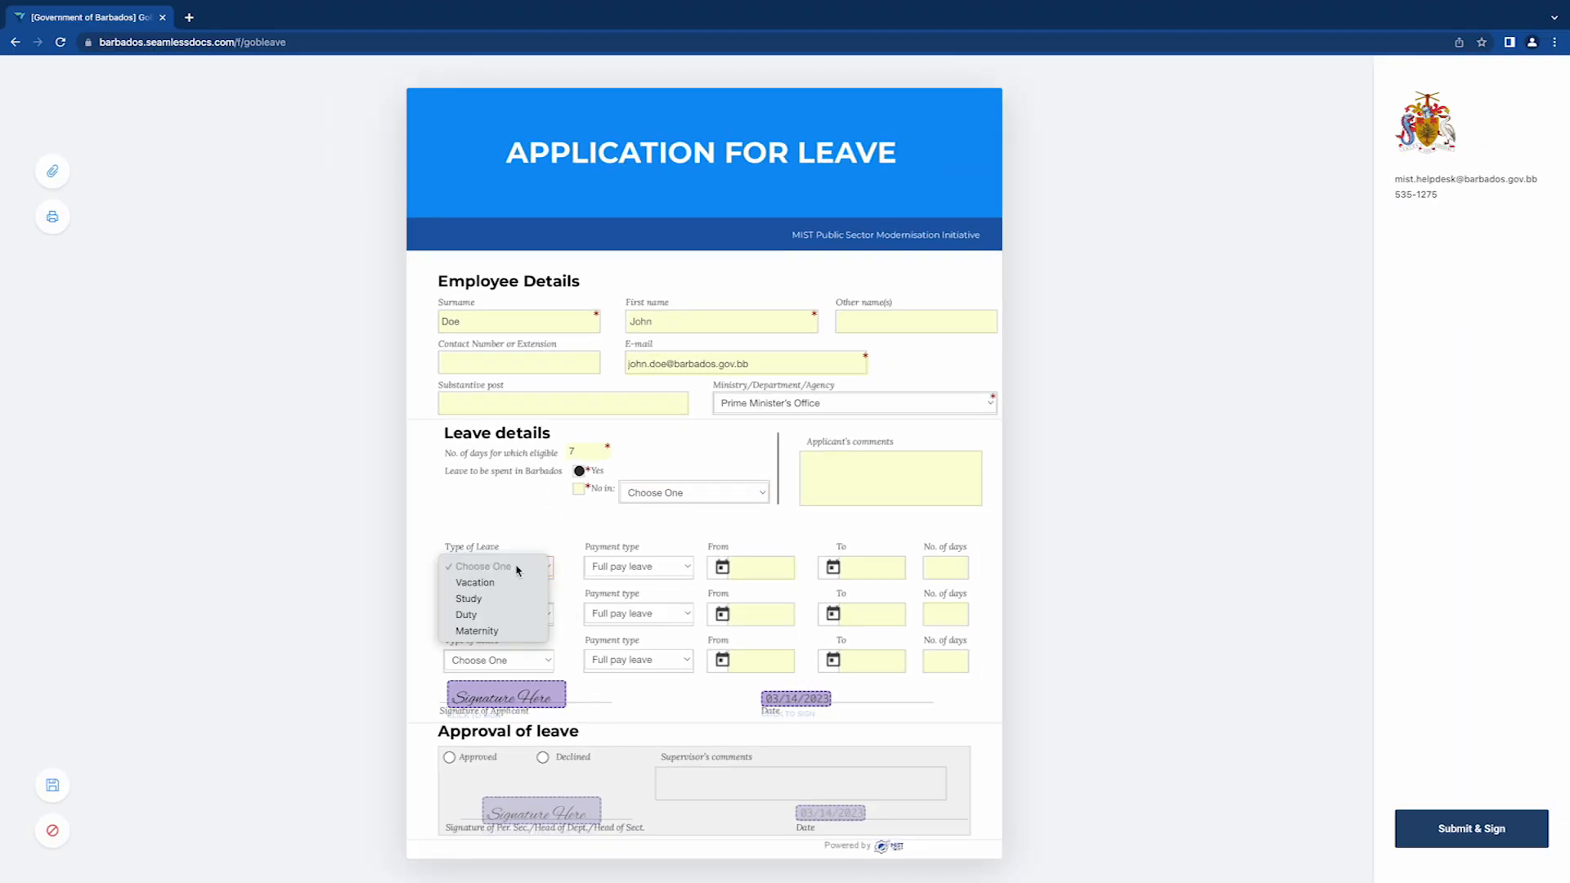
pyautogui.click(474, 598)
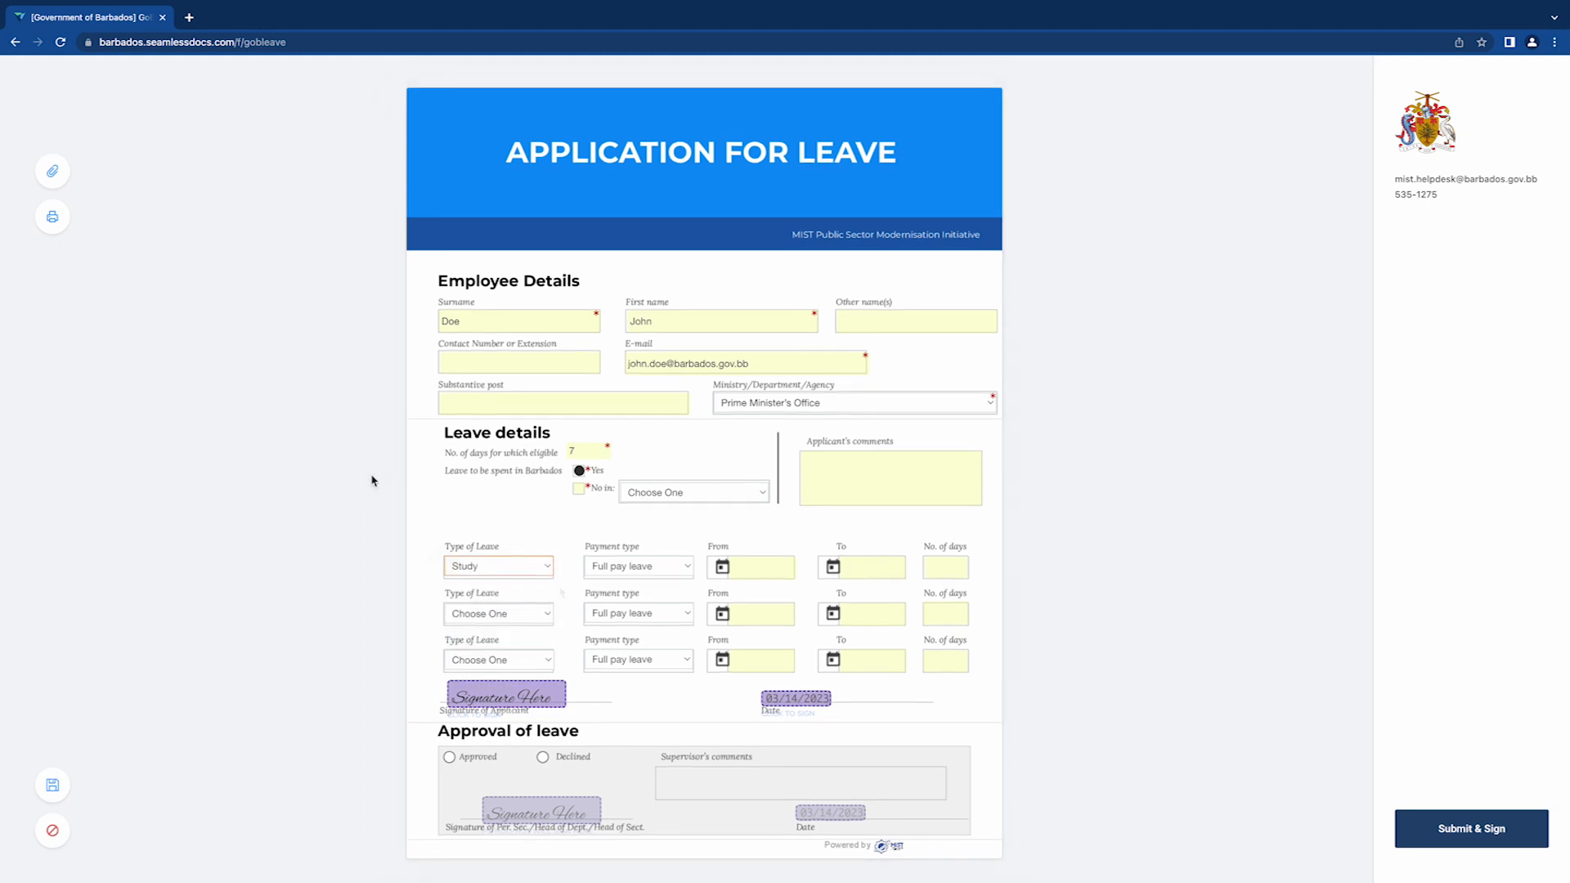
pyautogui.click(56, 177)
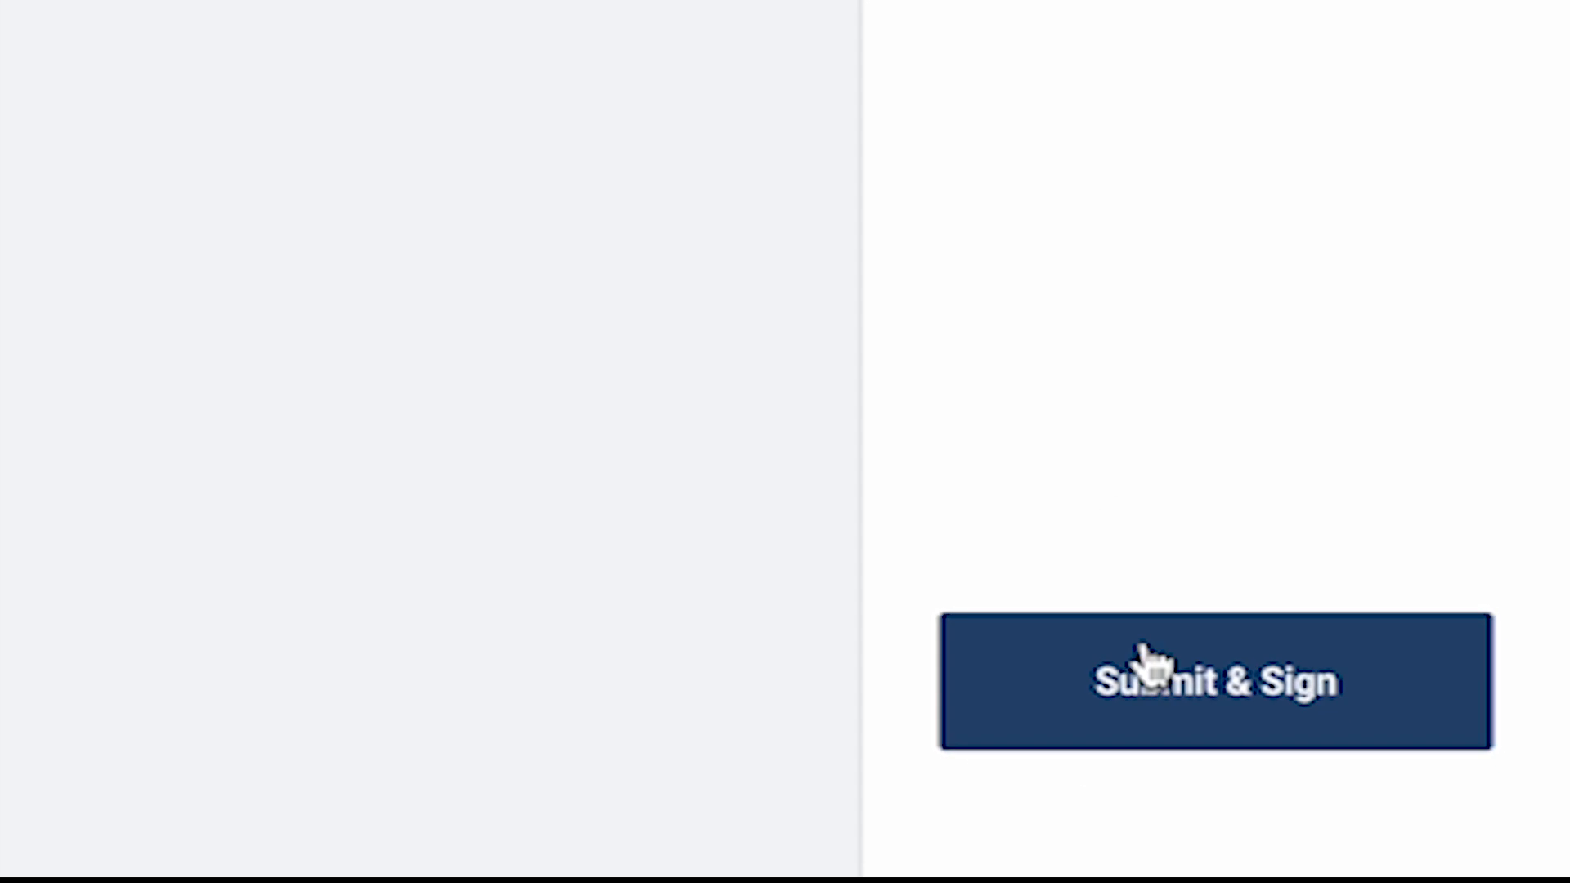
# - Reveal required fields with Submit & Sign, then set the travel period to May 2023
pyautogui.click(1182, 718)
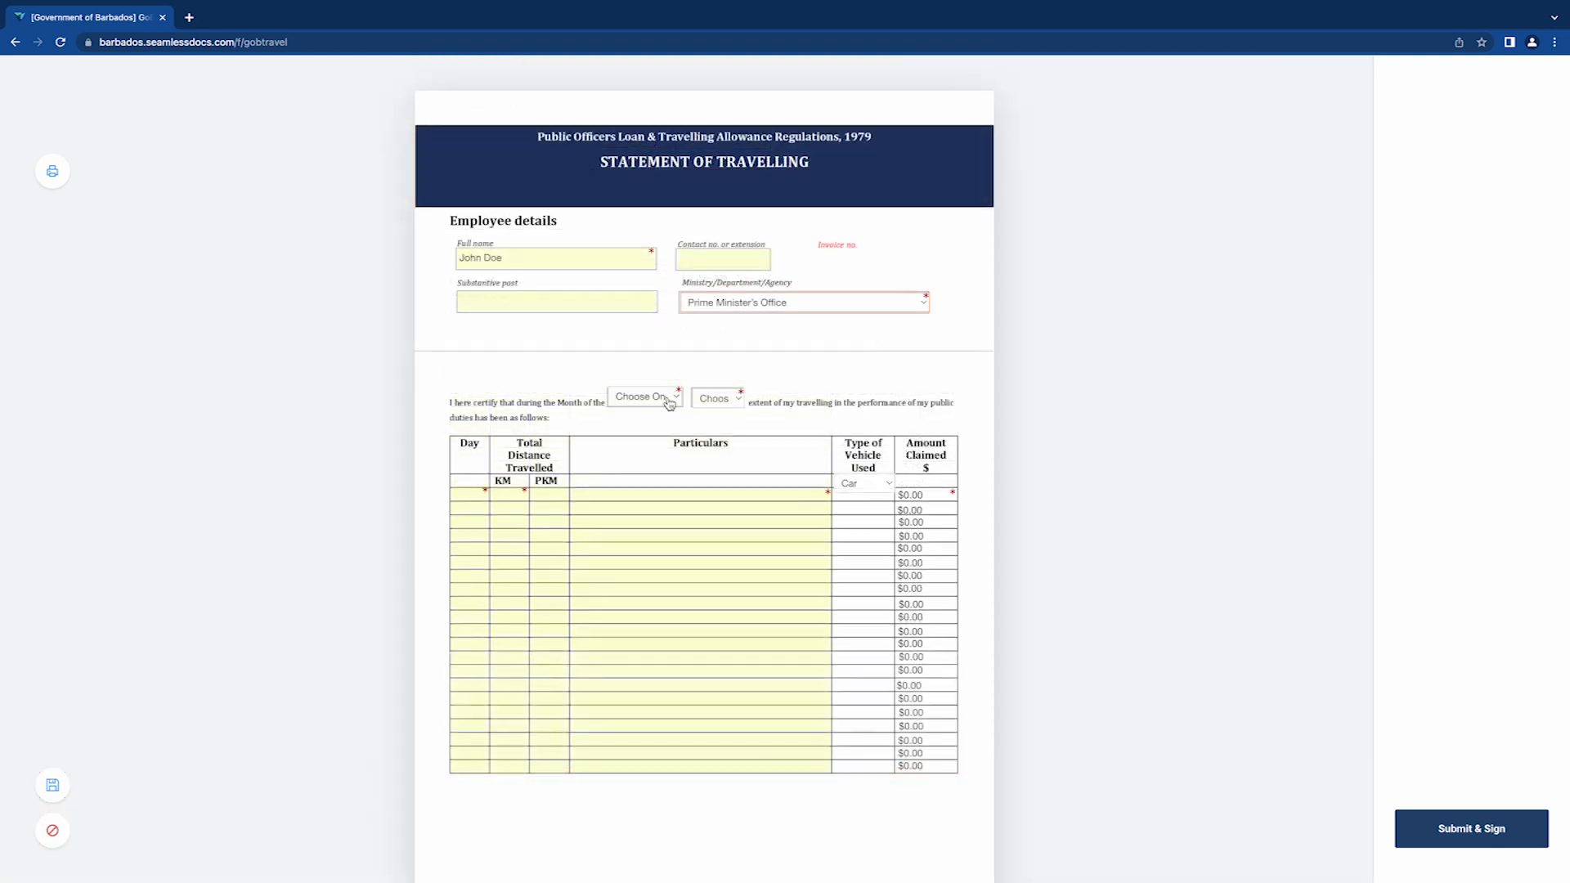
pyautogui.click(667, 401)
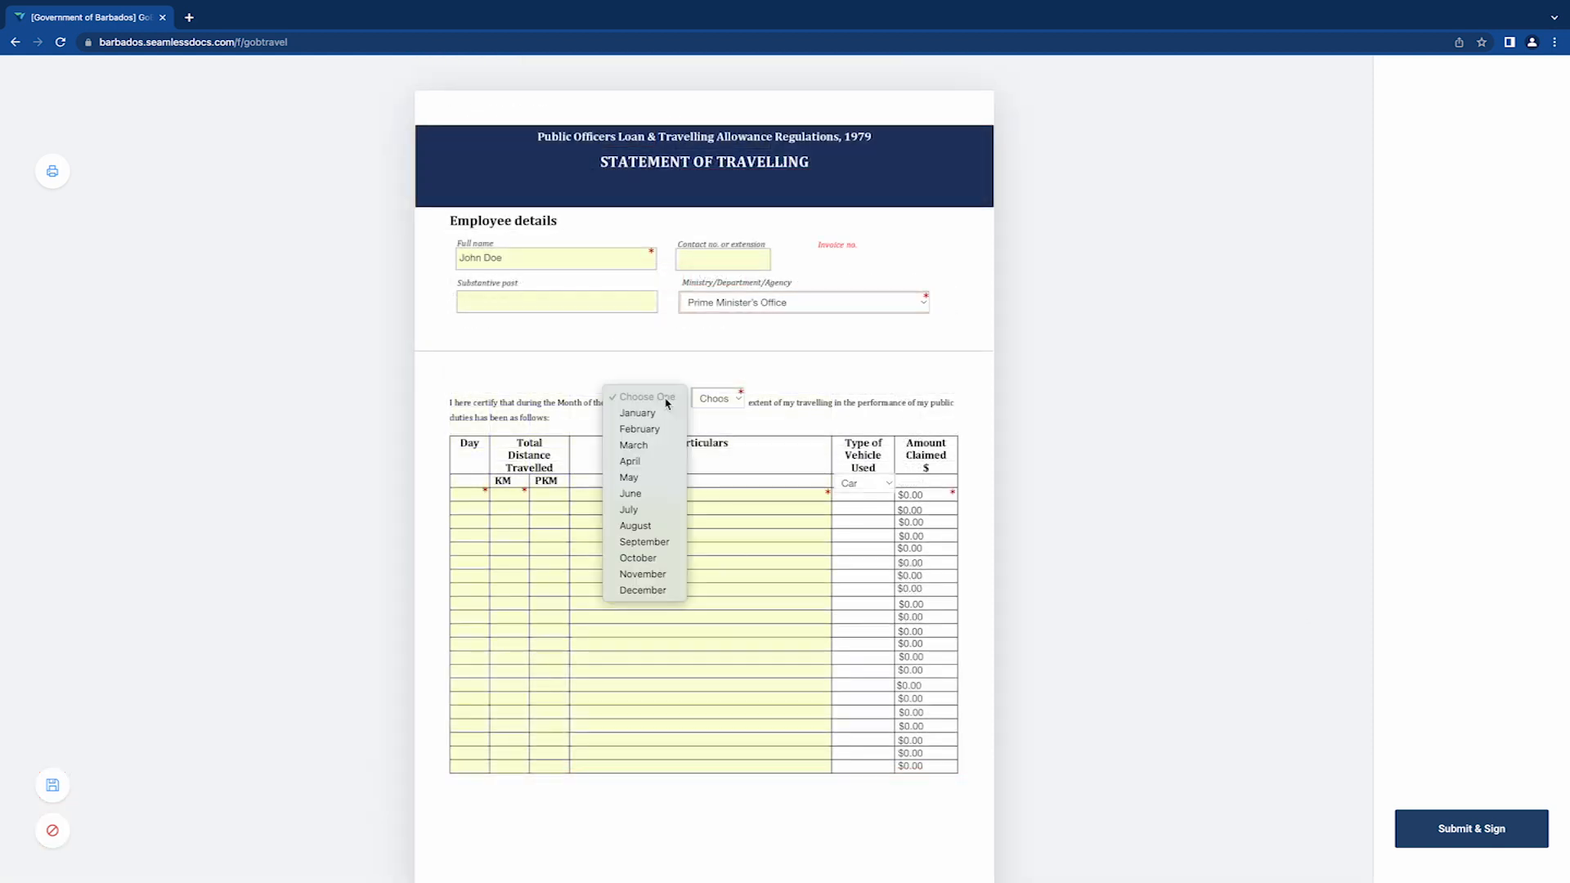
pyautogui.click(634, 478)
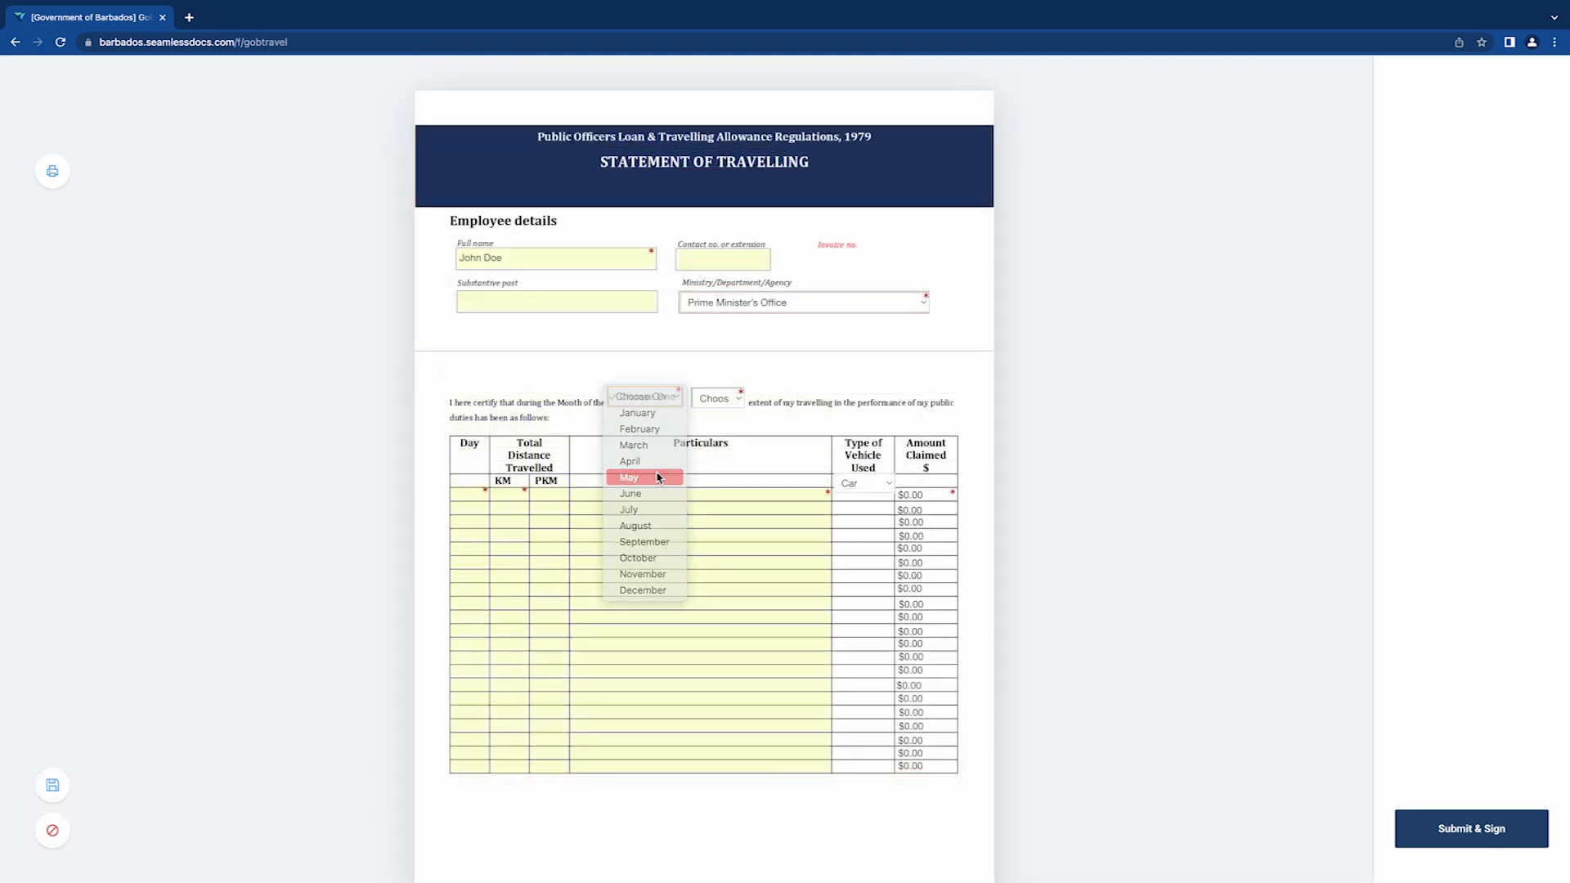
pyautogui.click(727, 407)
pyautogui.click(718, 413)
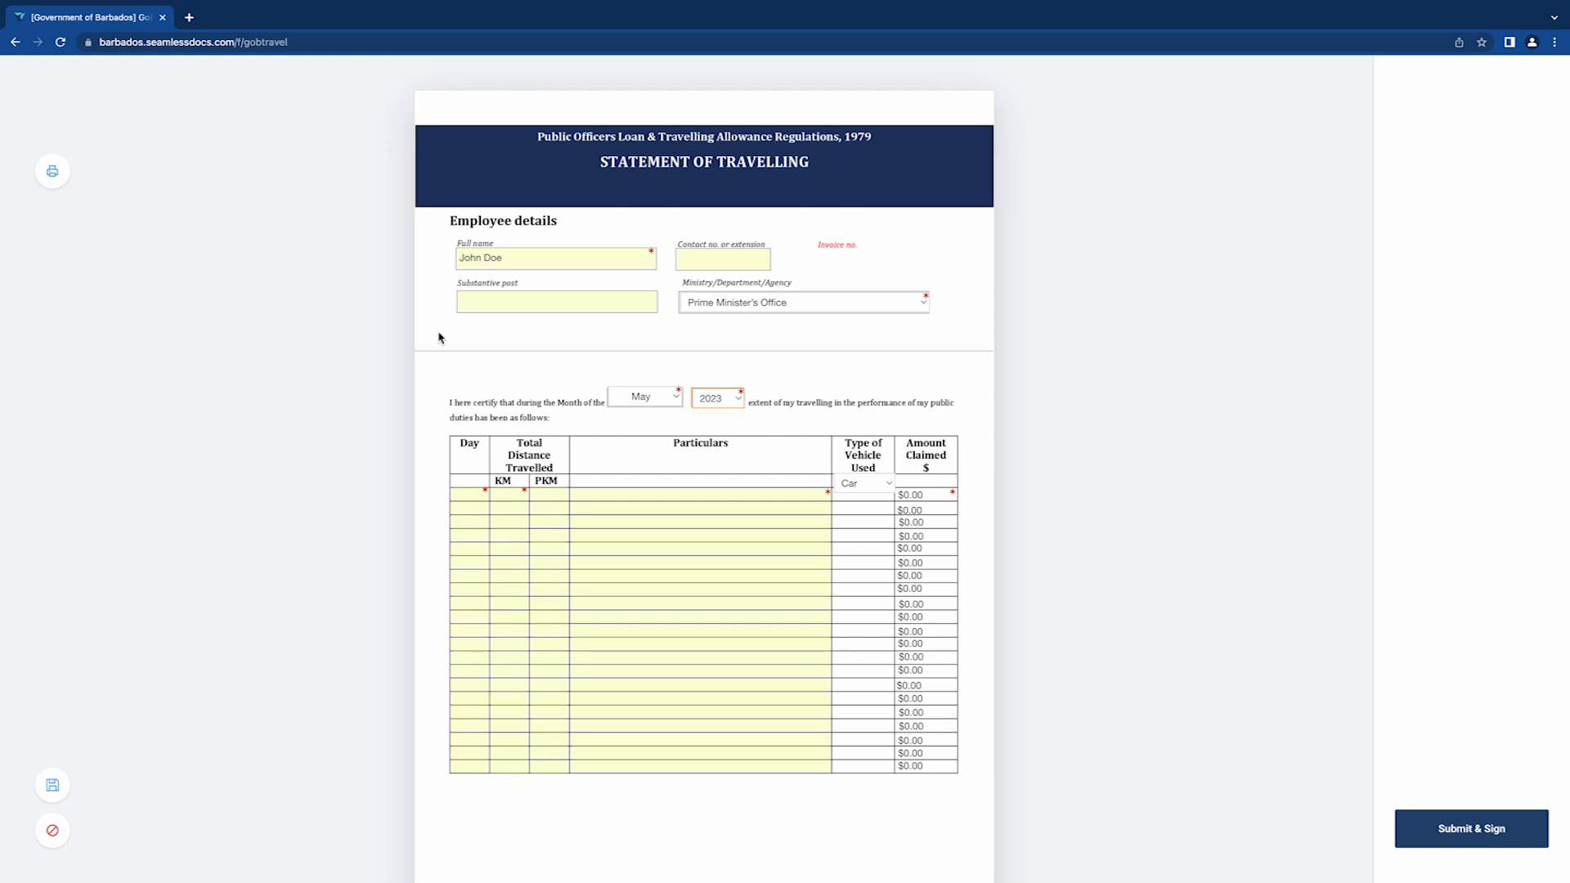
# - Enter the day-20 trip: 30 KM, 4 PKM, 'MIST to GOB HQ to MIST', by Car
pyautogui.click(464, 492)
pyautogui.write('20')
pyautogui.press('Tab')
pyautogui.write('30')
pyautogui.click(547, 498)
pyautogui.write('4')
pyautogui.click(601, 499)
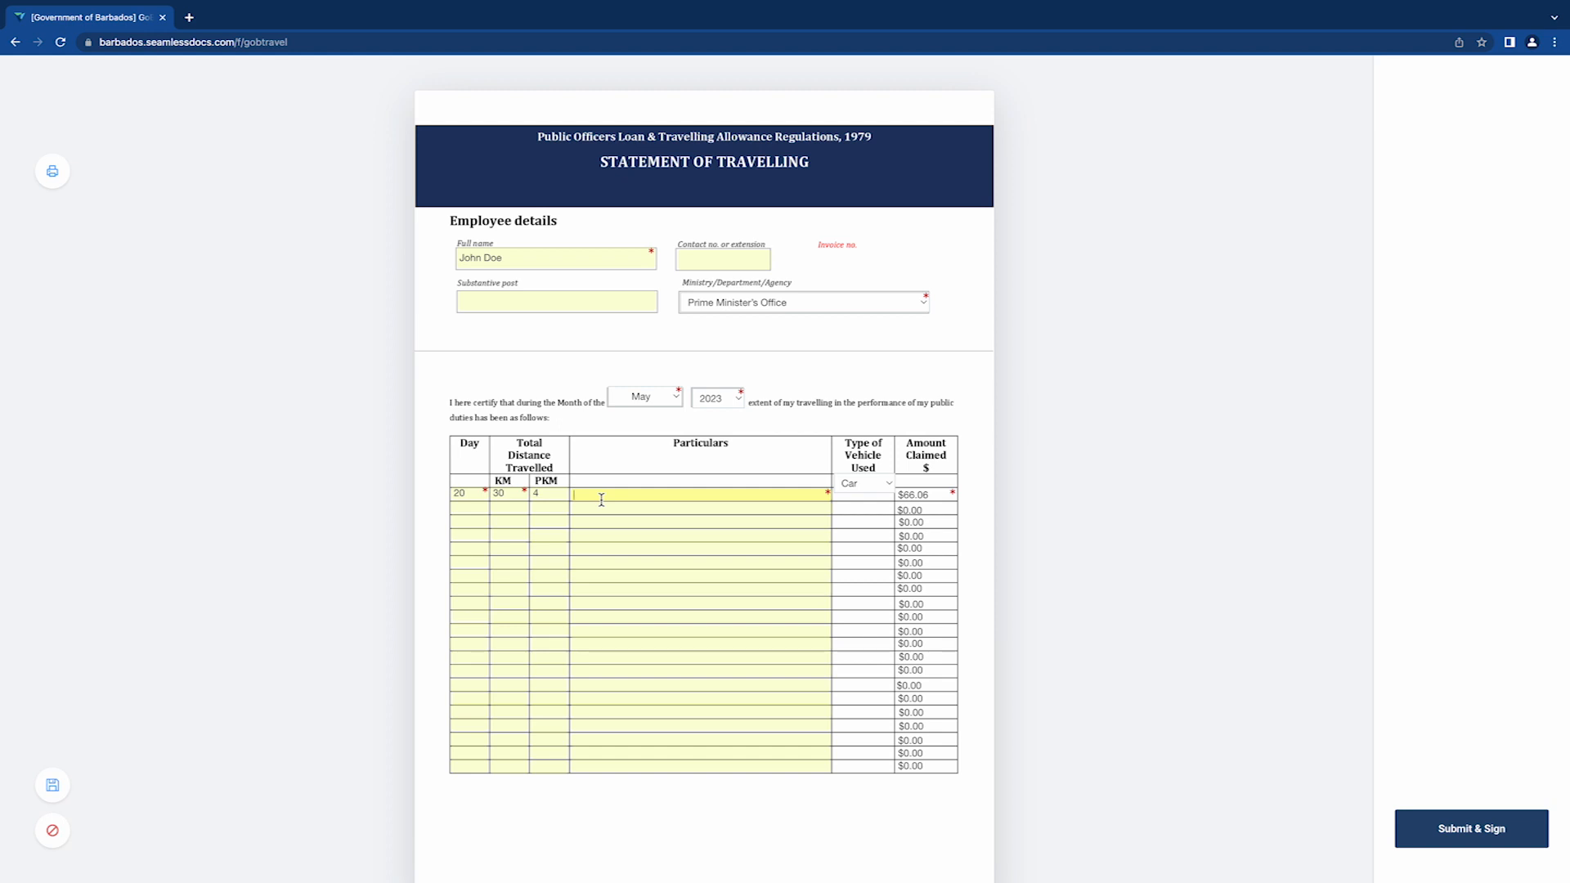
pyautogui.write('MIST to GOB HQ to MIST')
pyautogui.scroll(-1, 854, 488)
pyautogui.click(854, 485)
pyautogui.click(871, 485)
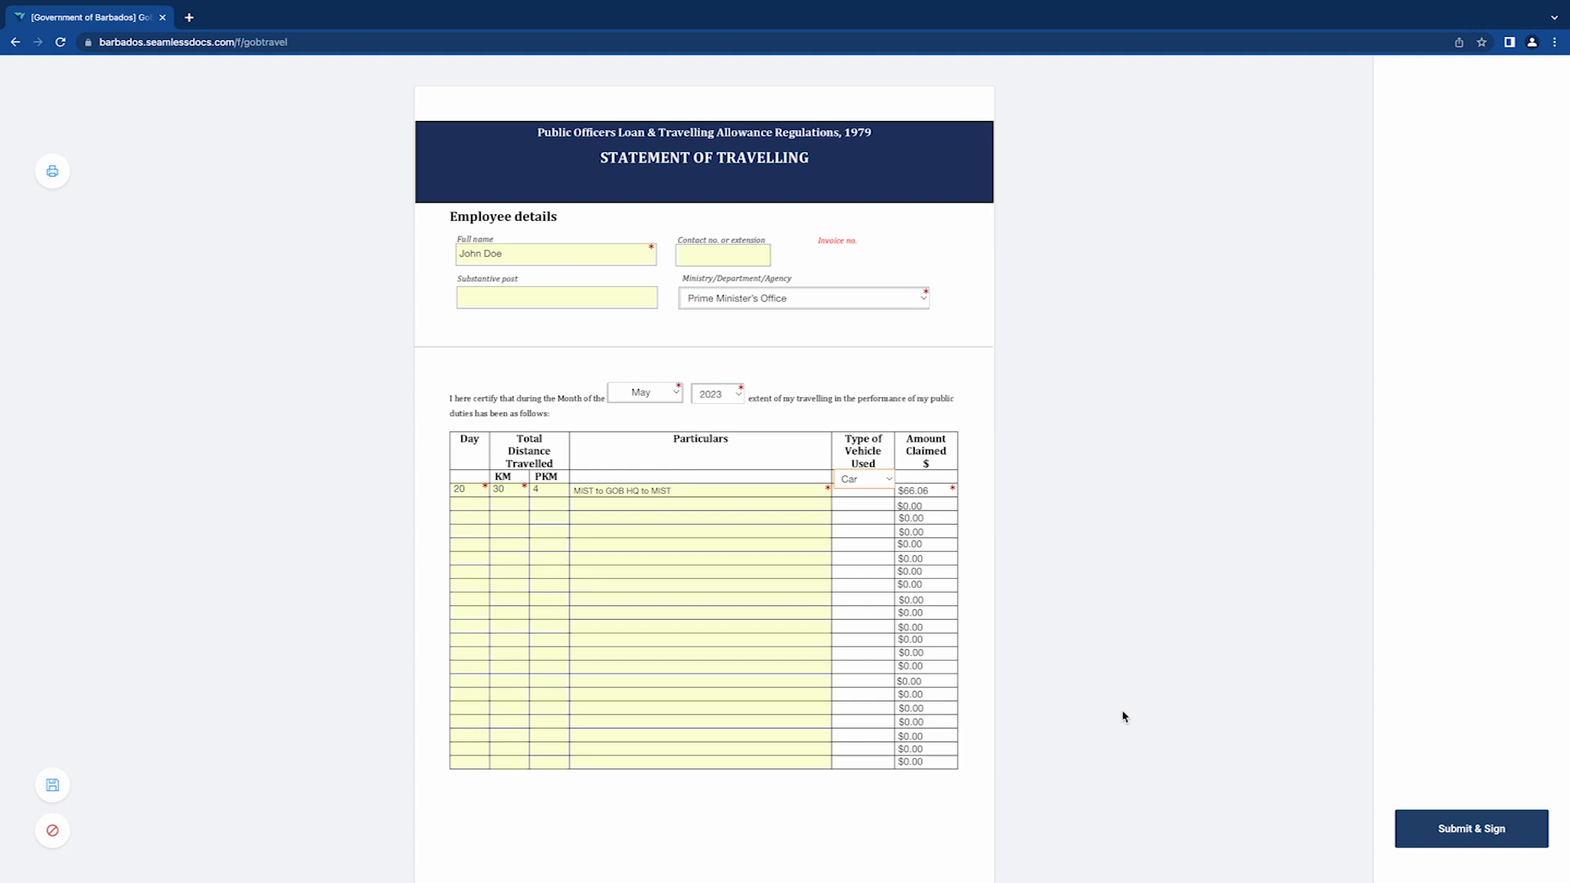
# - Review the travel claim's $66.06 total and signature blocks, then return to the top
pyautogui.scroll(-6, 1123, 717)
pyautogui.scroll(-3, 1123, 717)
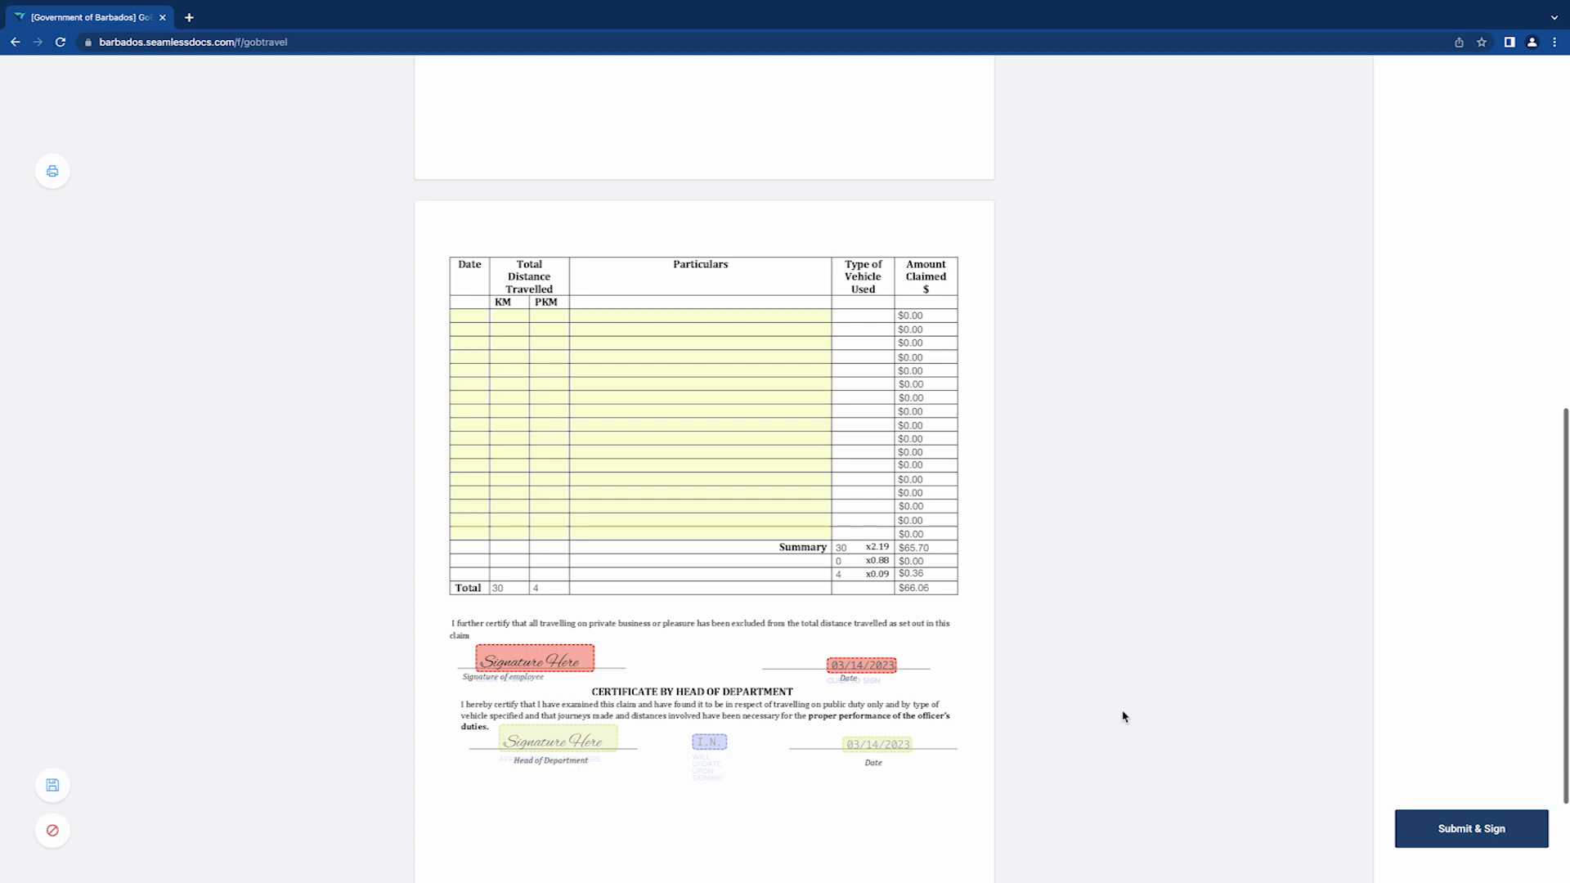
pyautogui.scroll(8, 1122, 553)
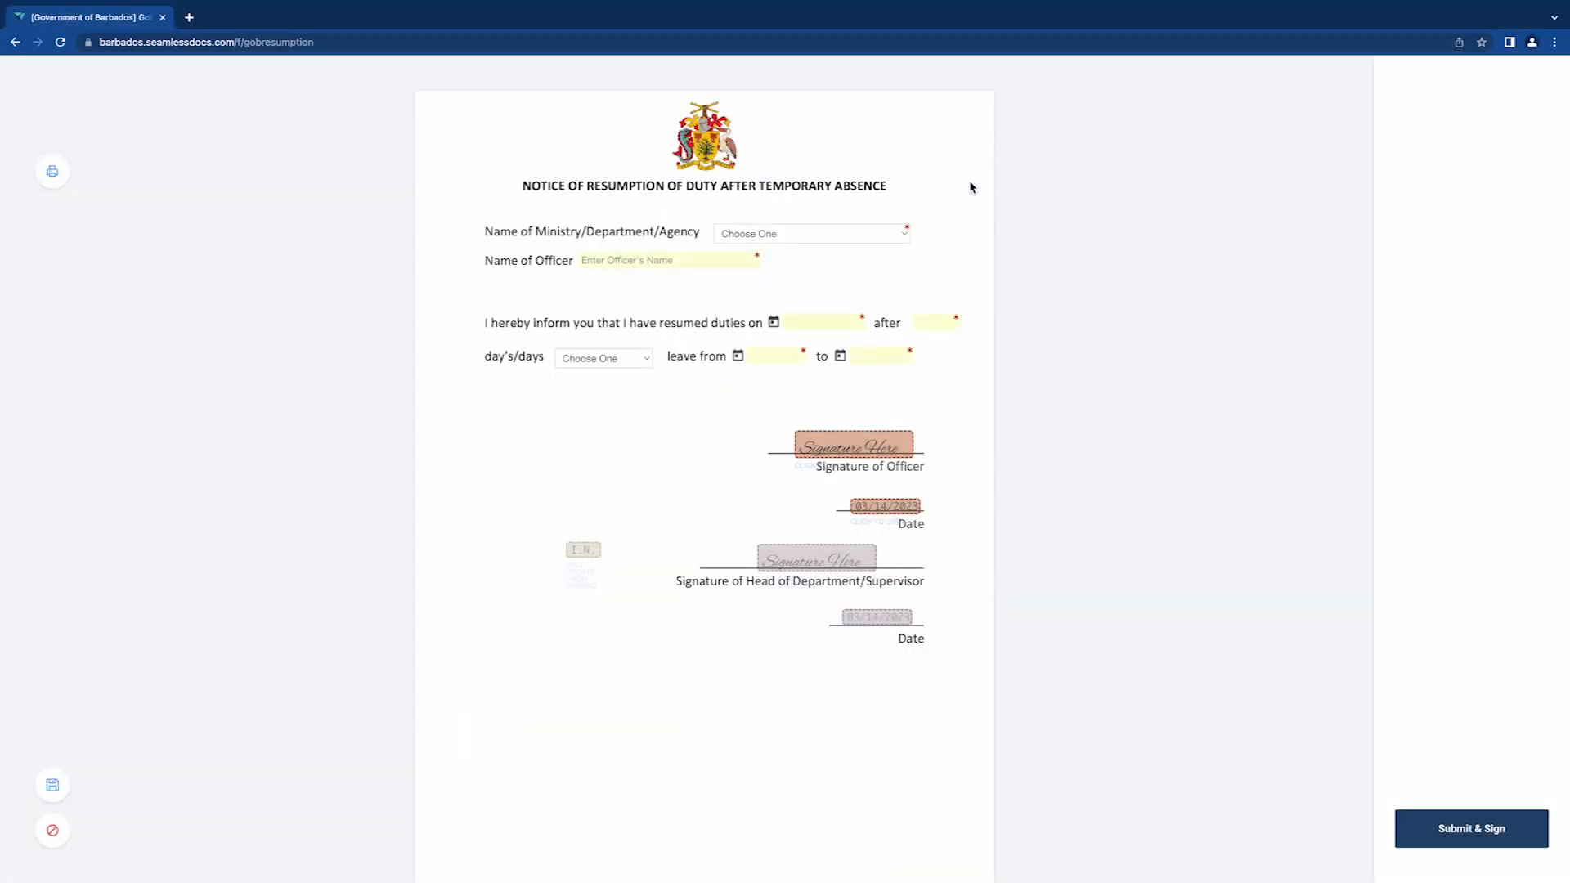
# - Choose Prime Minister's Office, enter the officer's name, and select Sick as the leave type
pyautogui.click(810, 235)
pyautogui.click(805, 252)
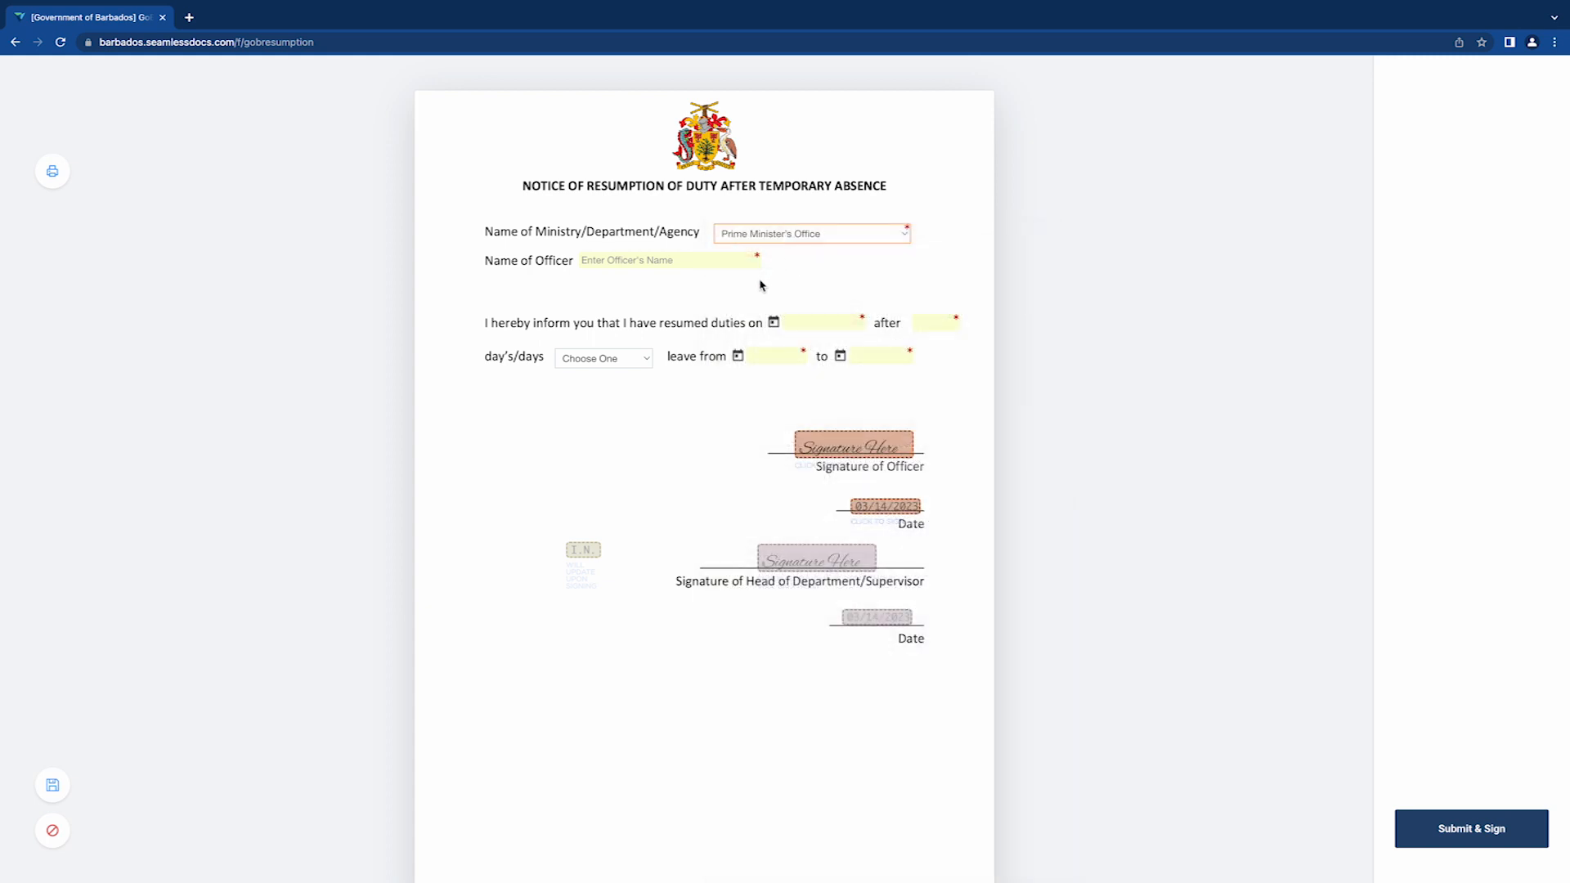
pyautogui.click(720, 260)
pyautogui.write('JOHN')
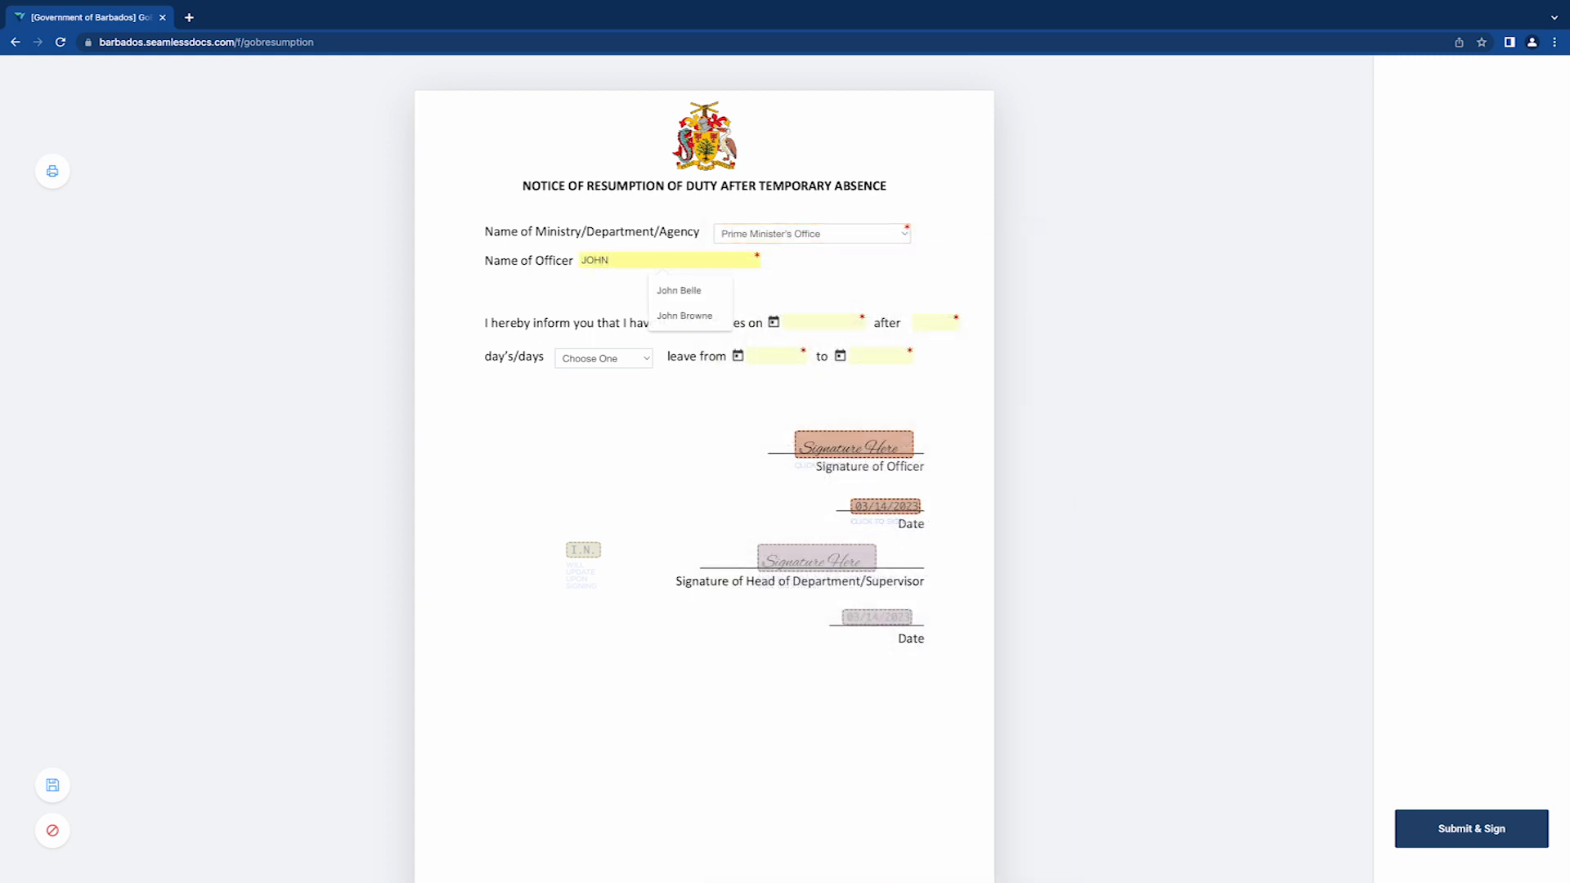
pyautogui.write(' DOE')
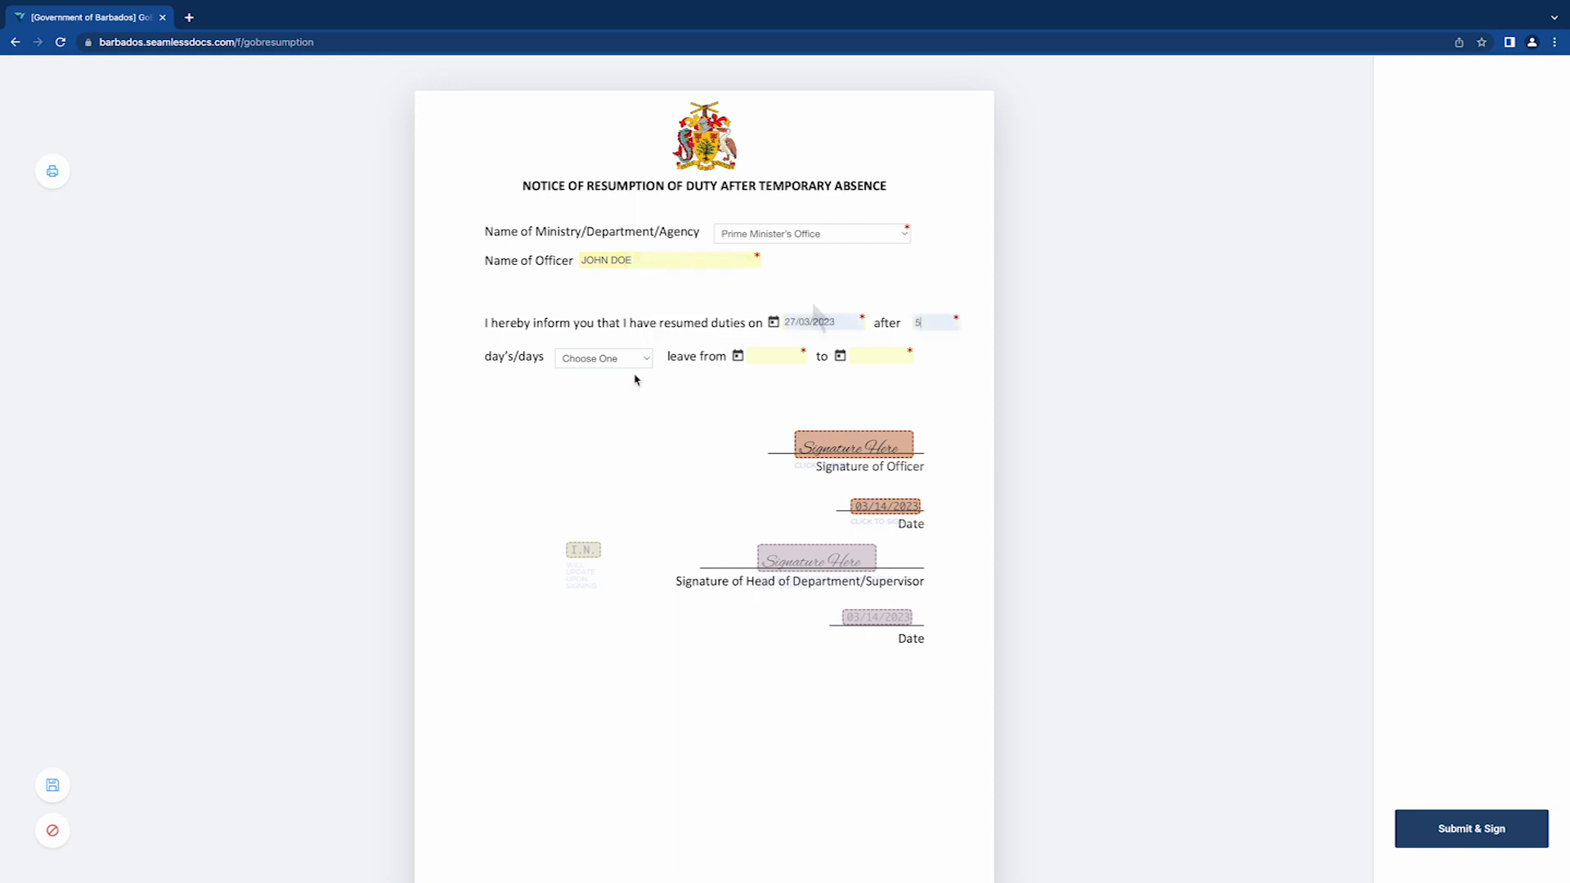
pyautogui.click(598, 361)
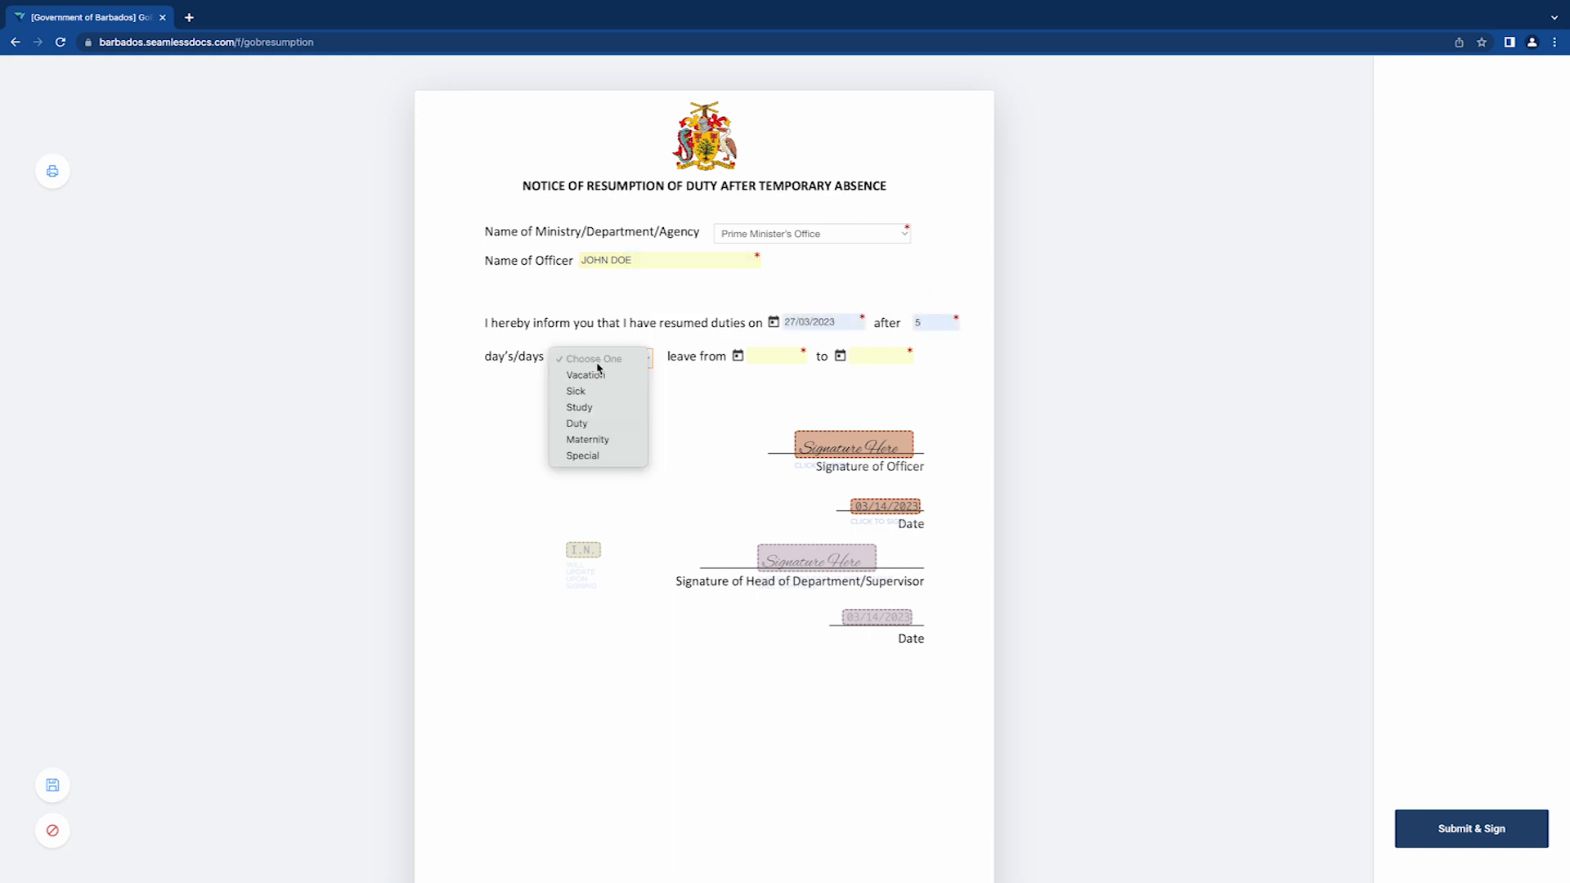
pyautogui.click(586, 392)
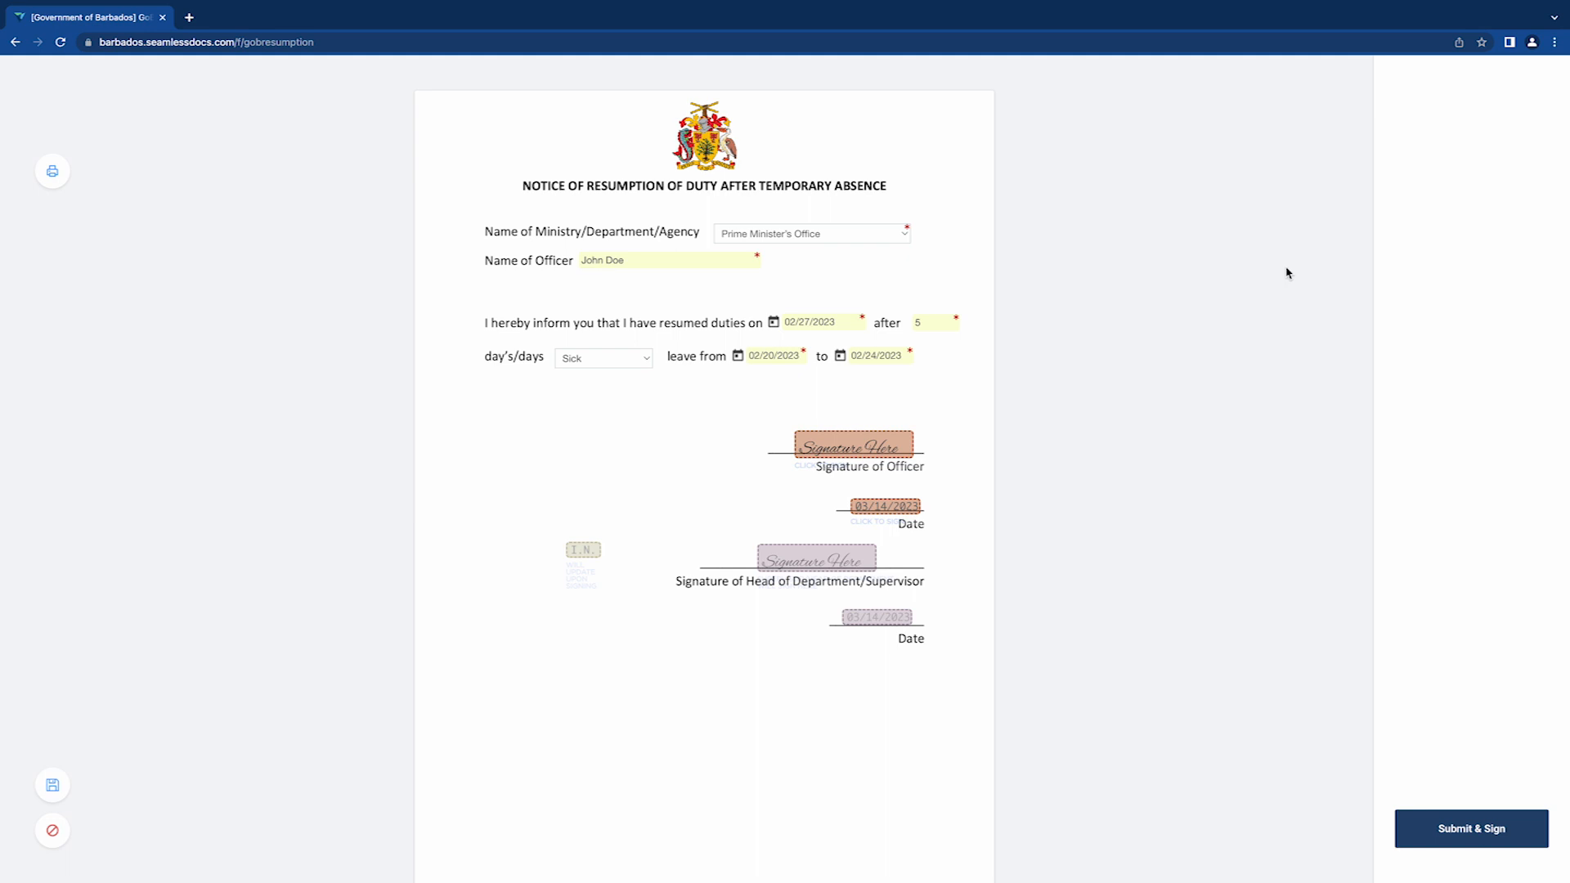
pyautogui.scroll(-1, 1185, 328)
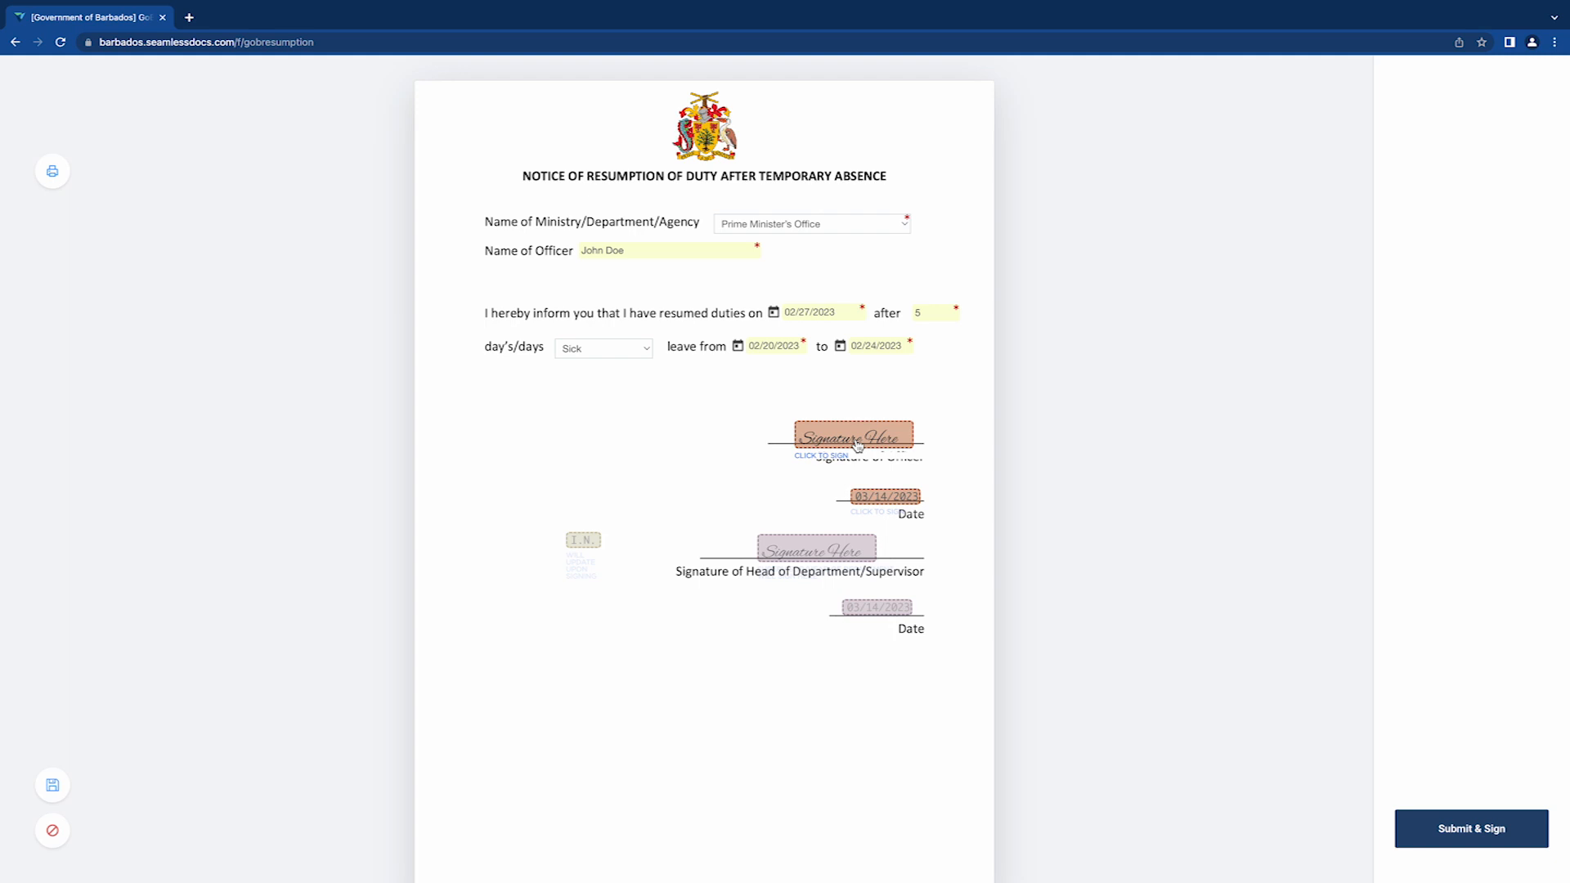
# - Enter the officer's full legal name and e-mail address for the signature
pyautogui.click(857, 444)
pyautogui.write('John')
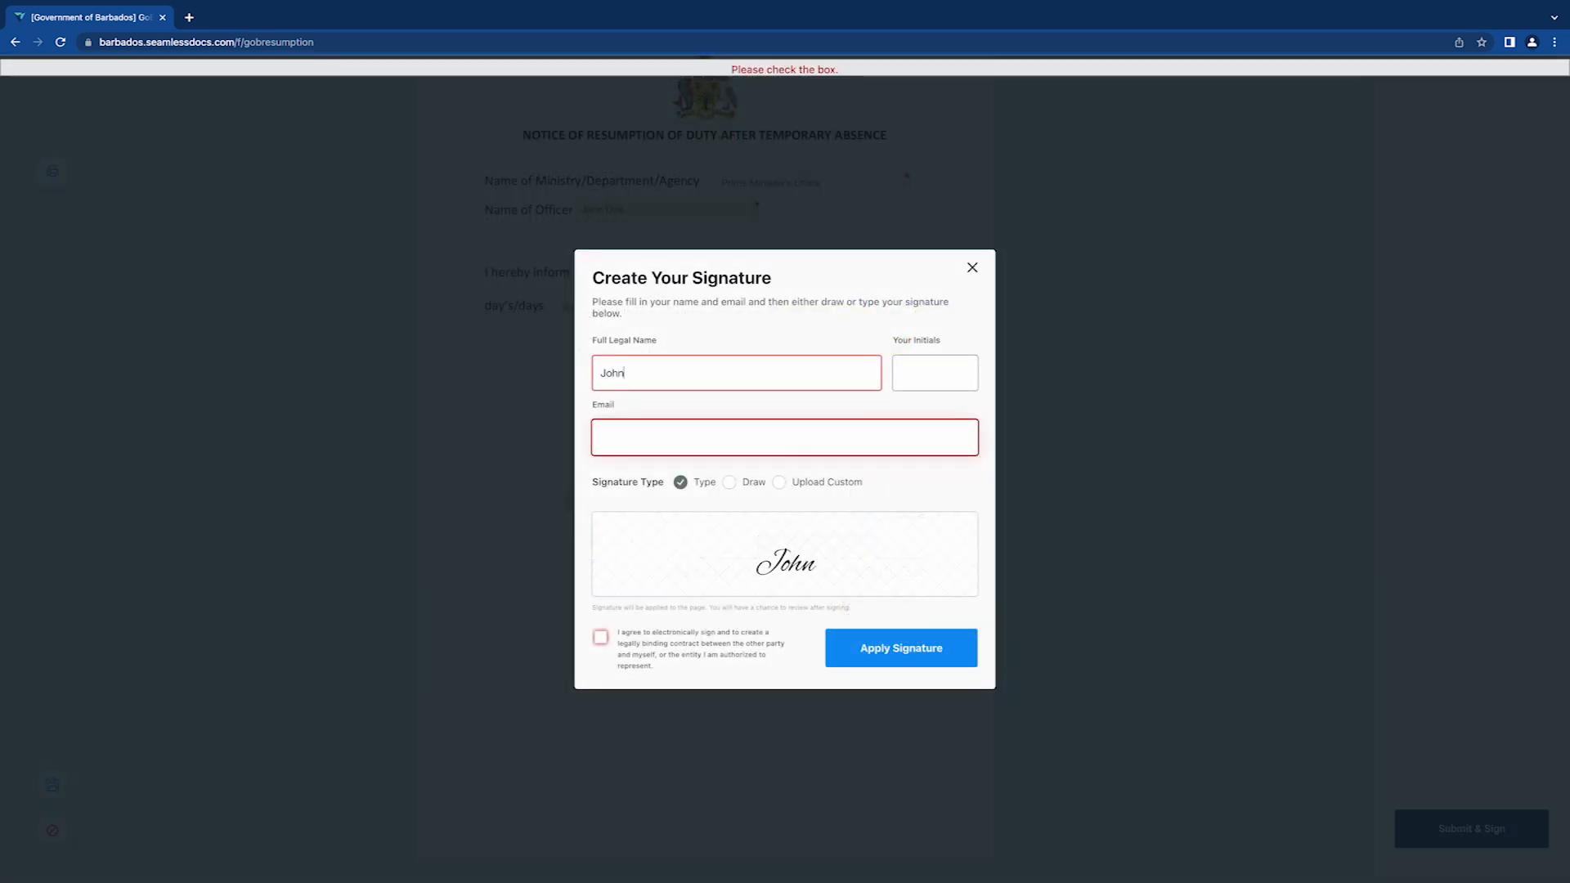
pyautogui.write(' Doe')
pyautogui.click(720, 434)
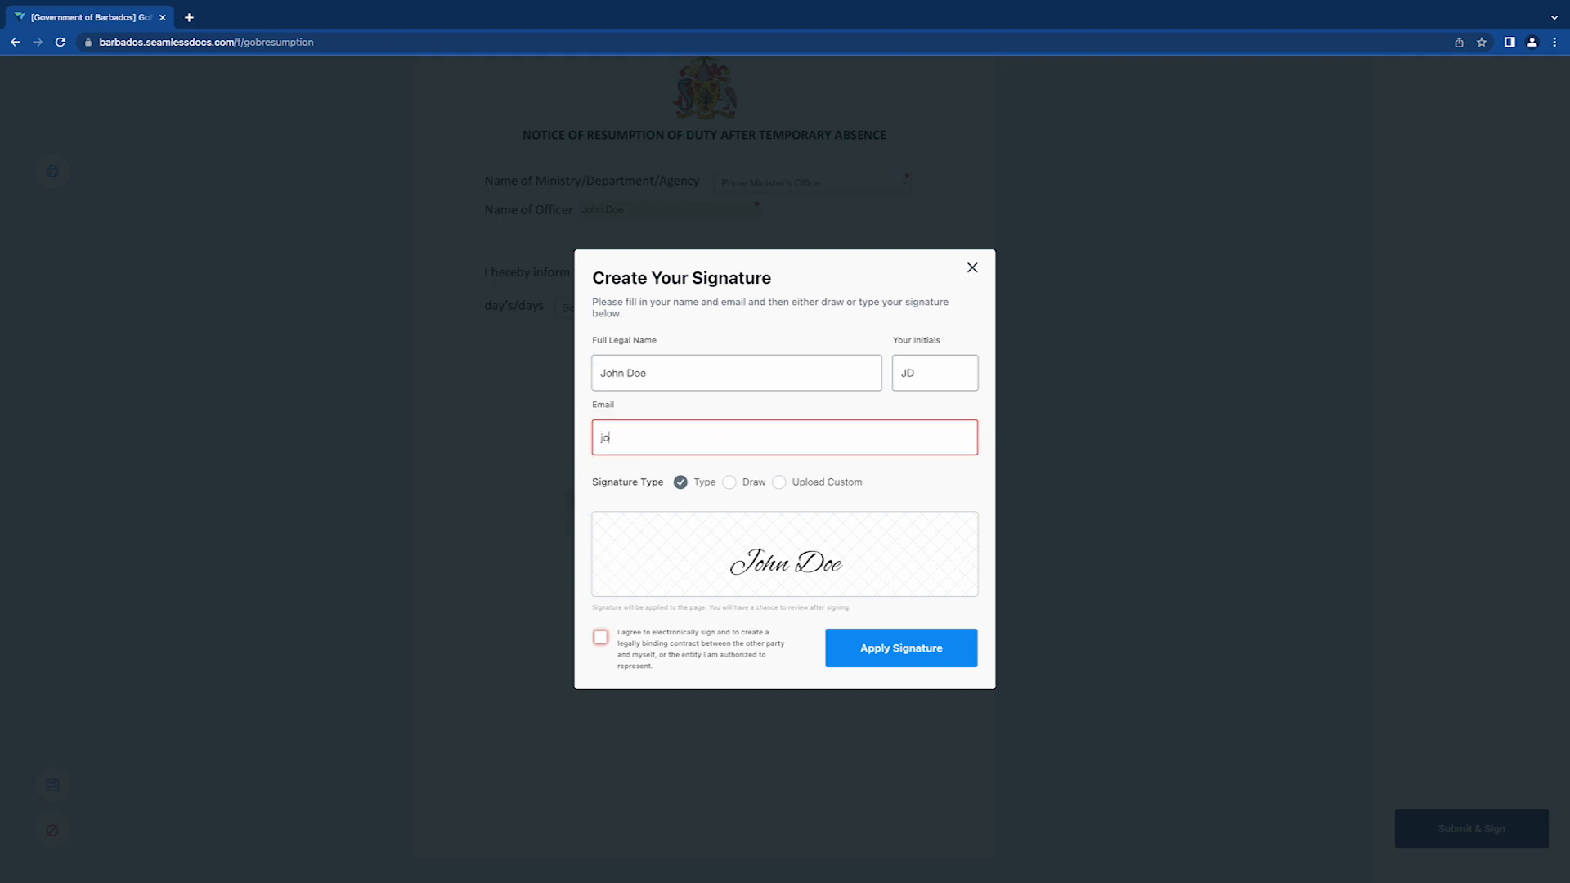
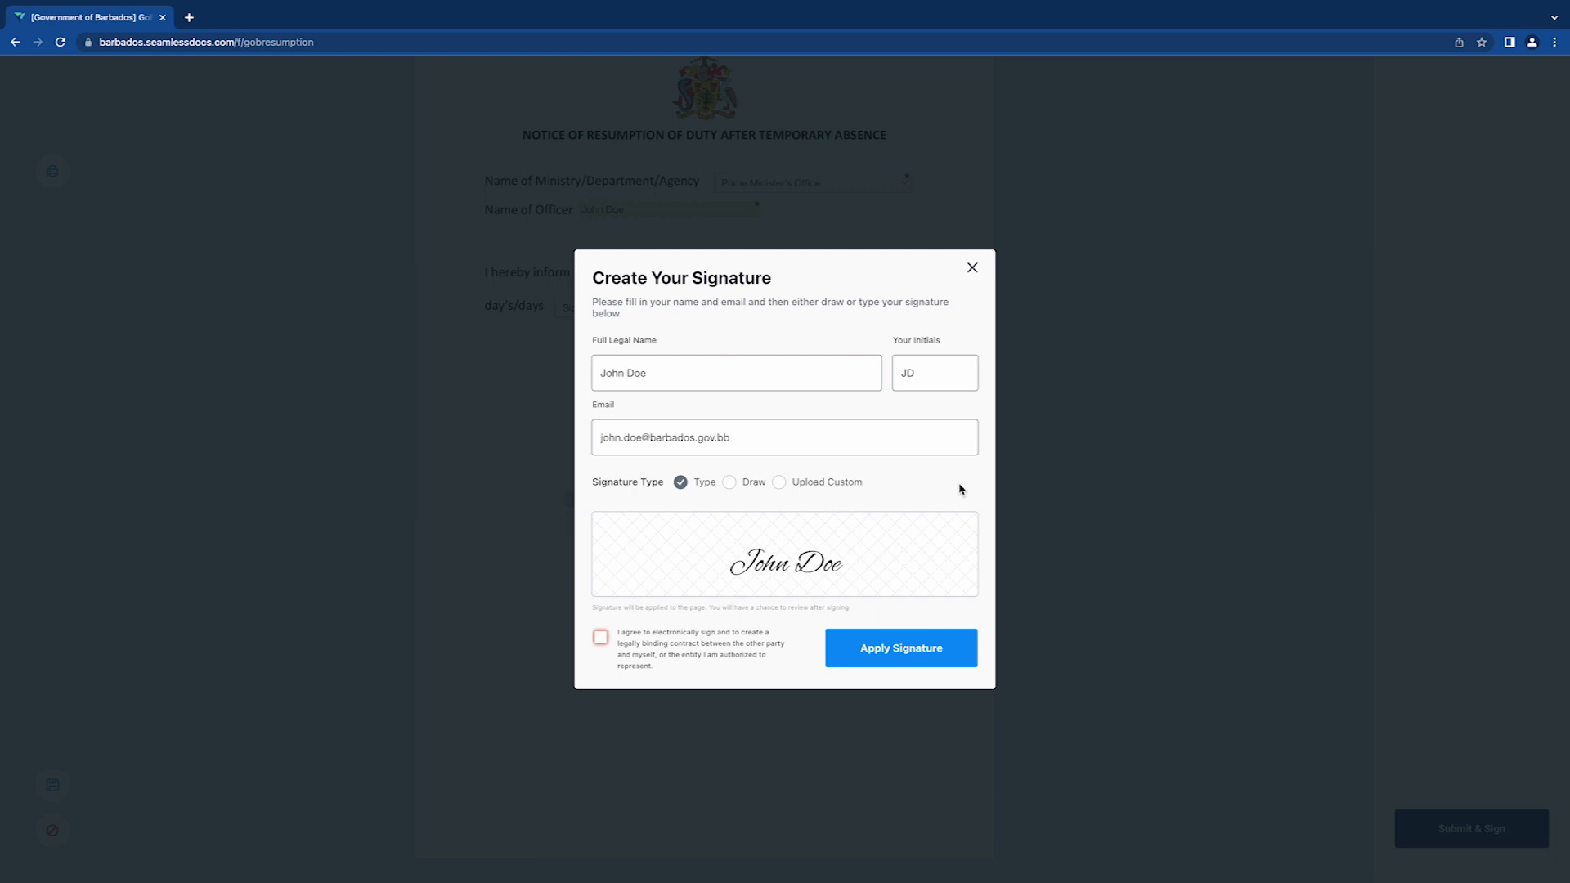
# - Try the Draw and Upload Custom options, accept the e-signing agreement, and apply the signature
pyautogui.click(729, 481)
pyautogui.moveTo(701, 548)
pyautogui.mouseDown()
pyautogui.moveTo(765, 541)
pyautogui.moveTo(759, 573)
pyautogui.moveTo(825, 574)
pyautogui.moveTo(827, 556)
pyautogui.moveTo(908, 561)
pyautogui.moveTo(906, 575)
pyautogui.mouseUp()
pyautogui.click(783, 483)
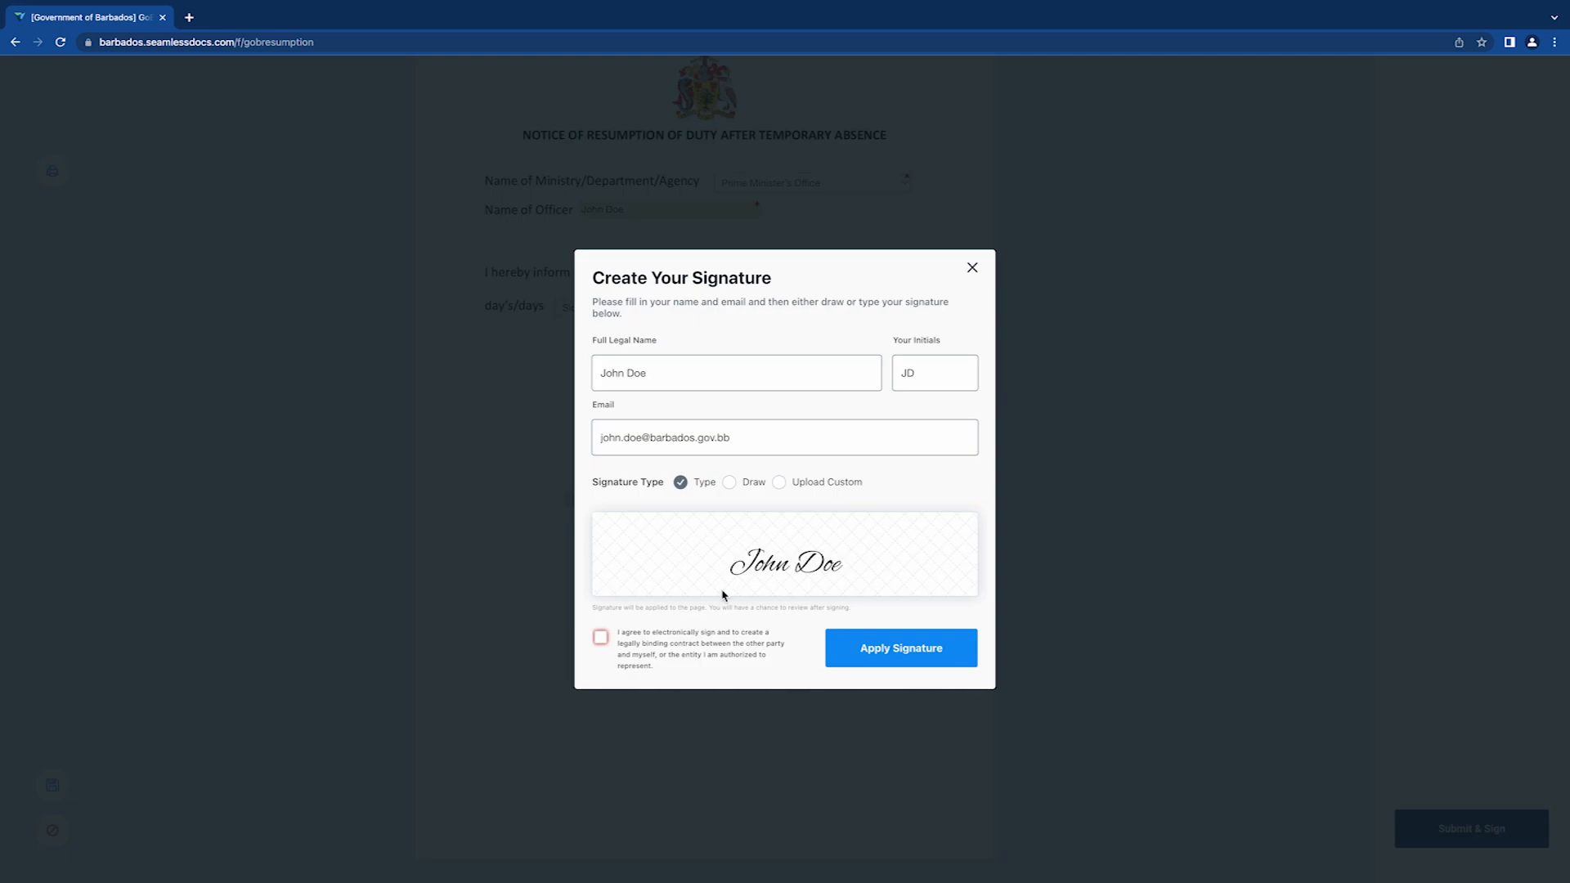
pyautogui.click(600, 640)
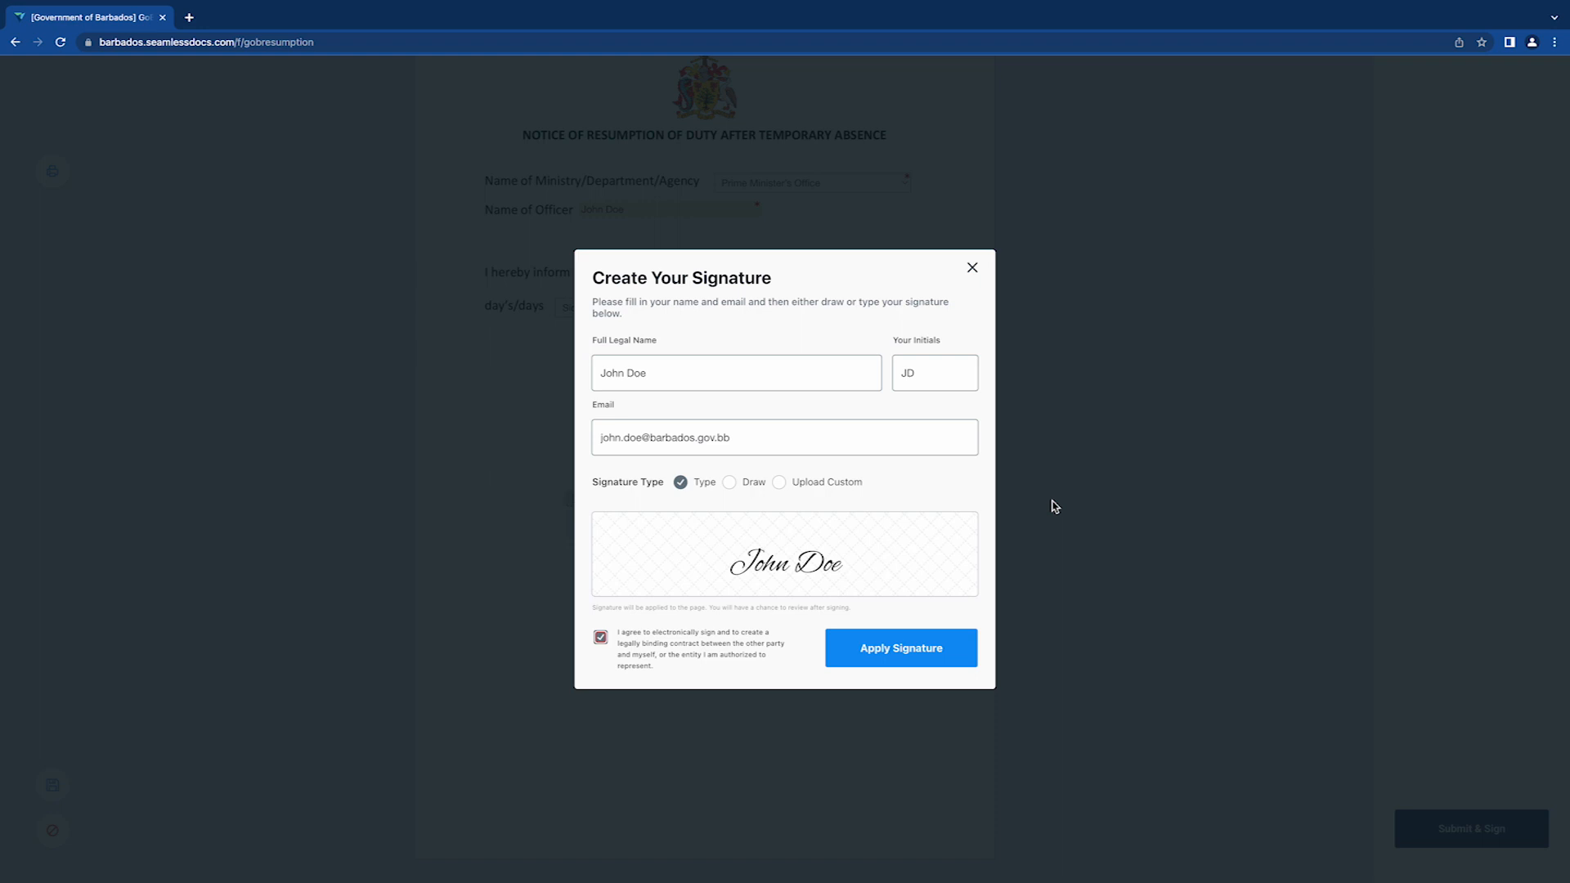
pyautogui.click(965, 645)
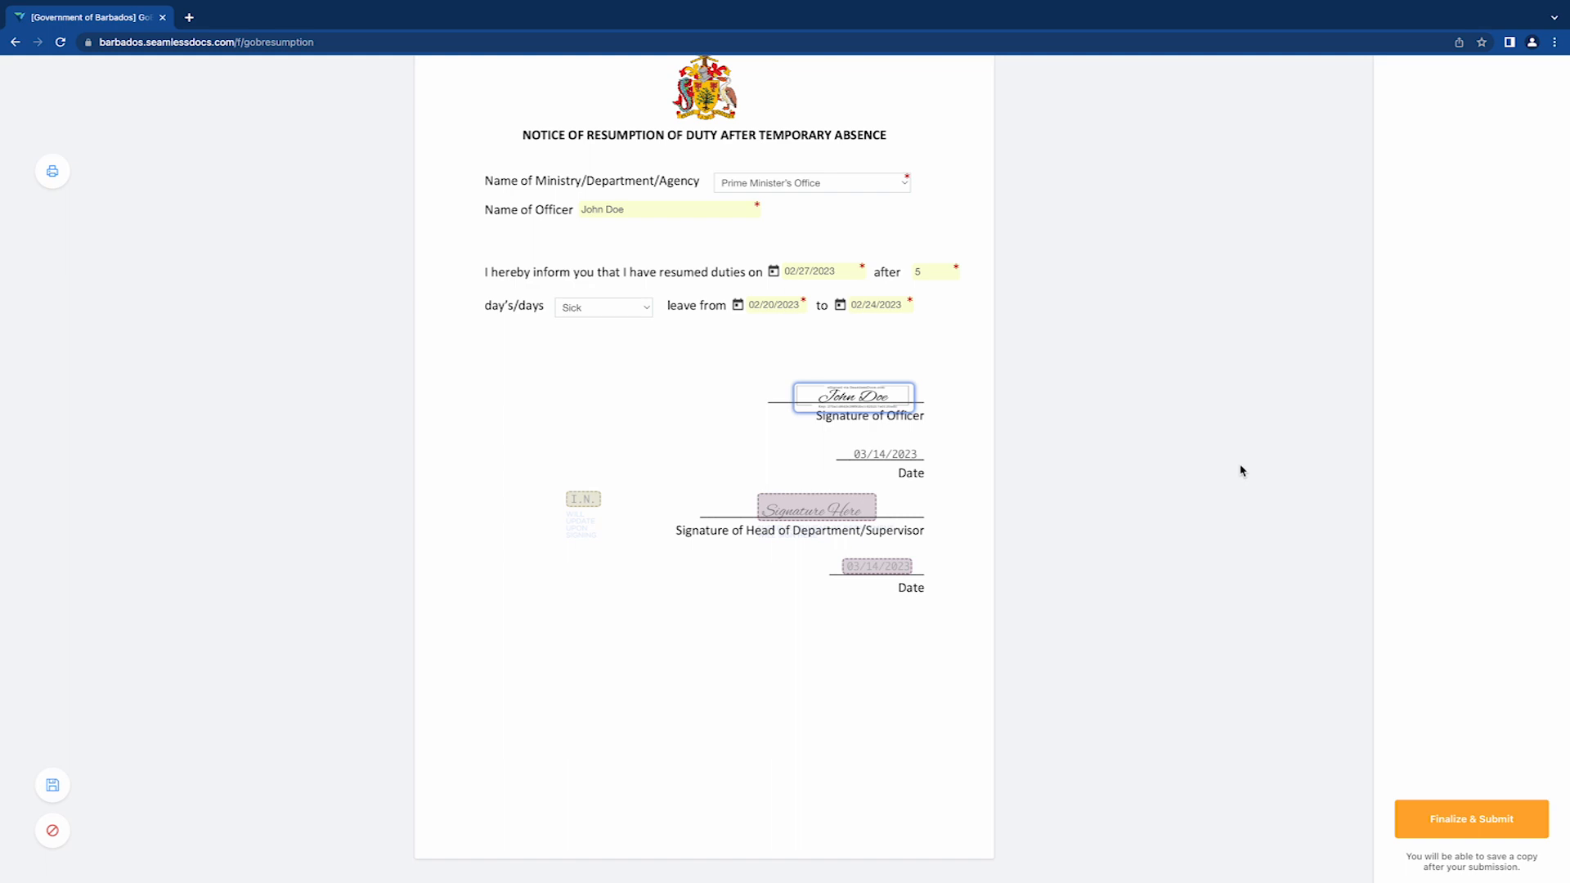
# - Finalize and submit the notice, confirming the supervisor as the next signer
pyautogui.click(1482, 829)
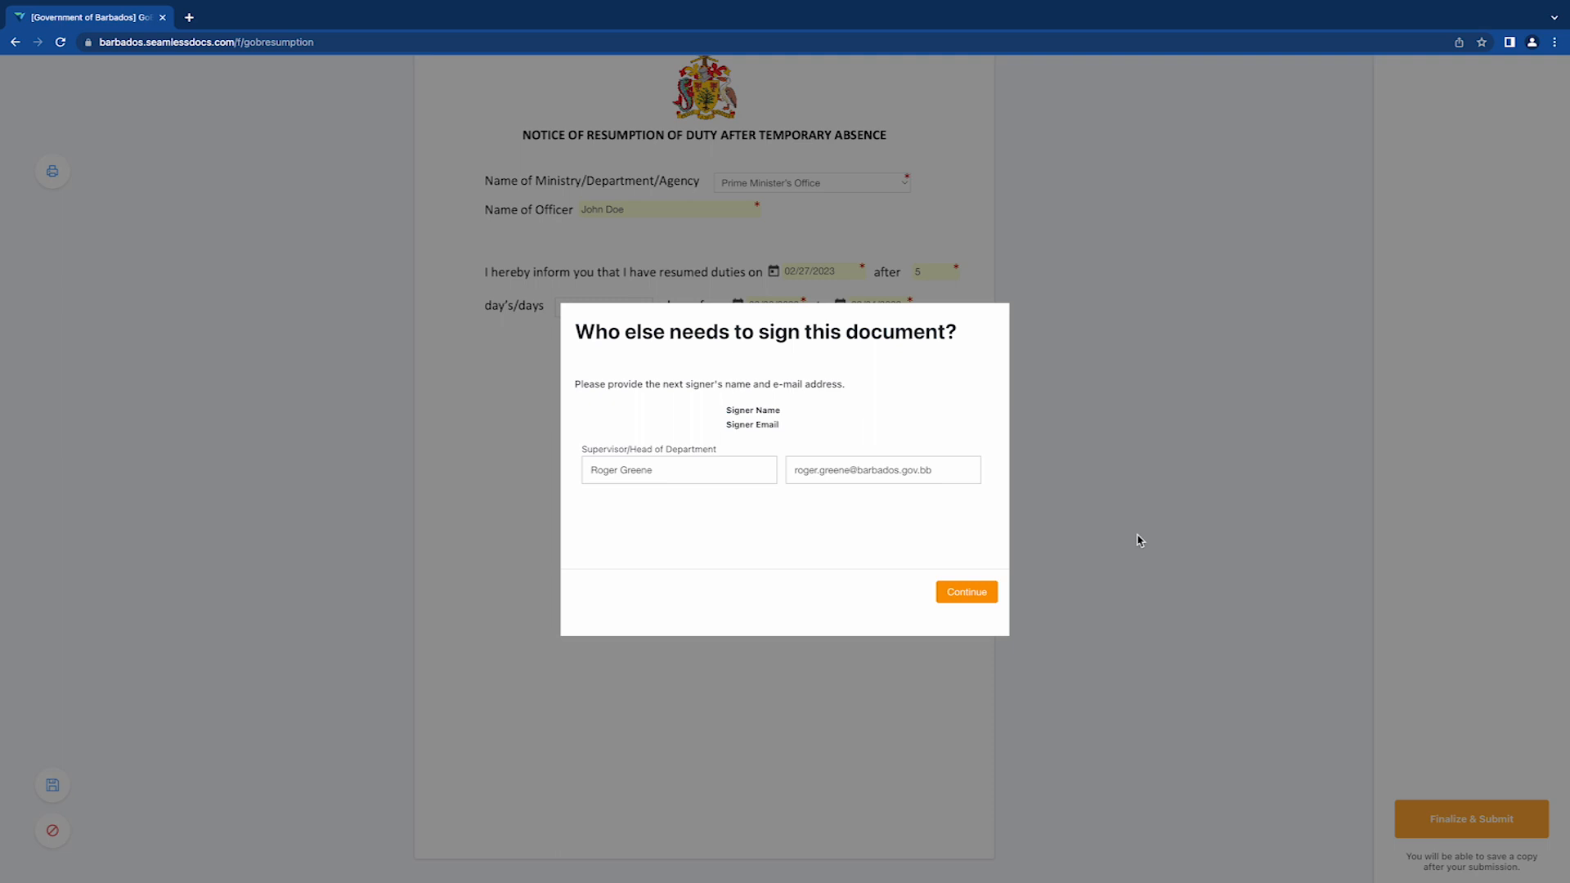
pyautogui.click(986, 598)
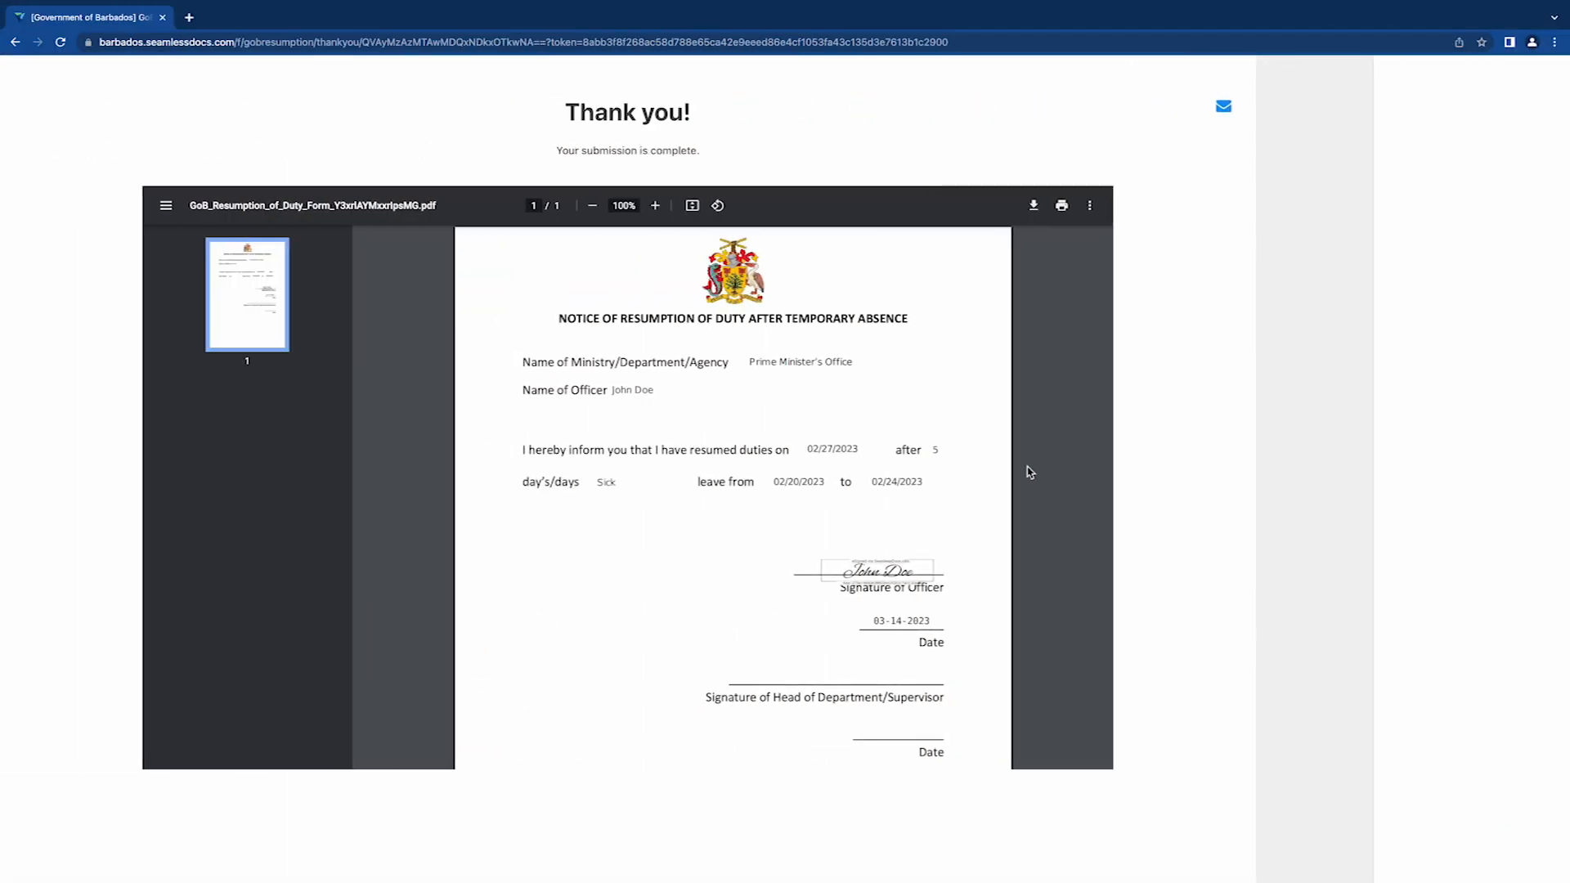
# - Scroll through the signed resumption notice PDF on the thank-you page
pyautogui.scroll(-3, 1030, 472)
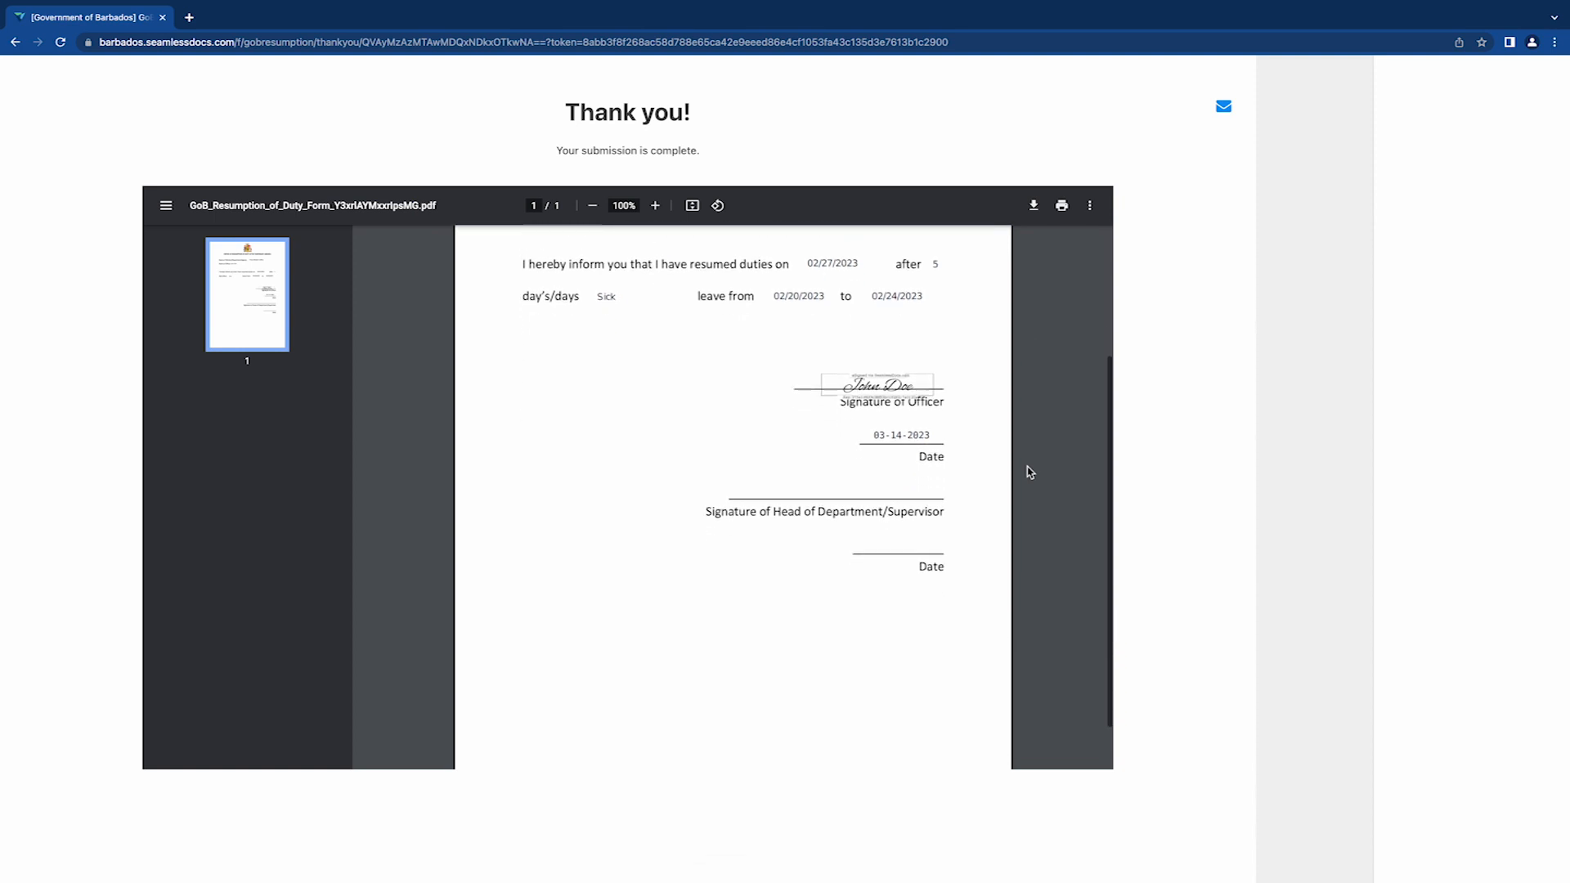